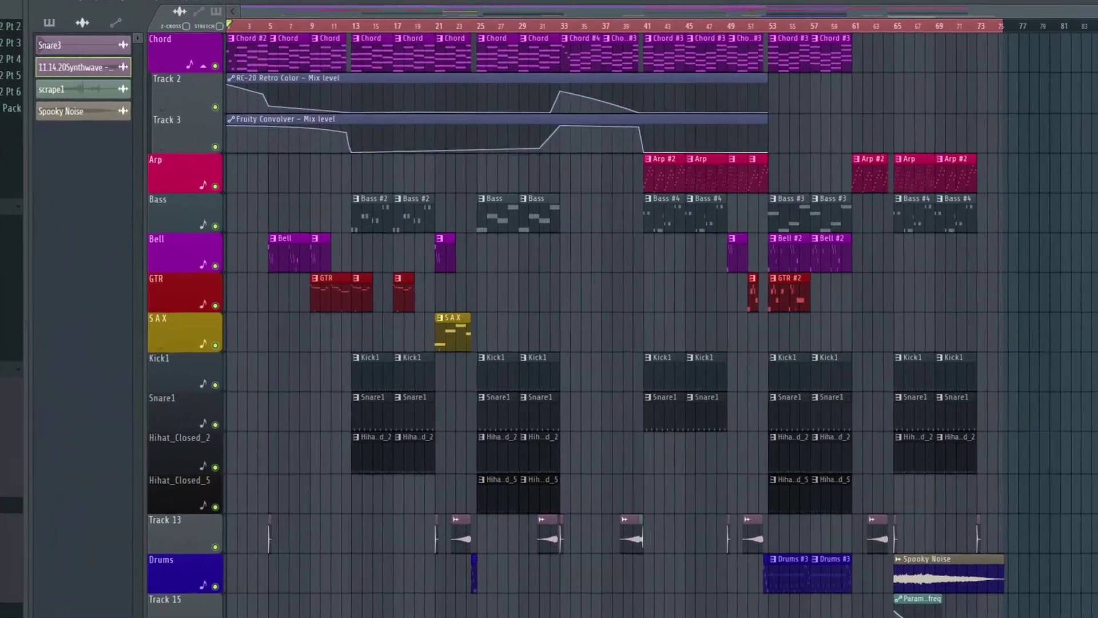
Inspect the Chord channel's Serum oscillator settings and its full effects rack, and close the synth
key("F6")
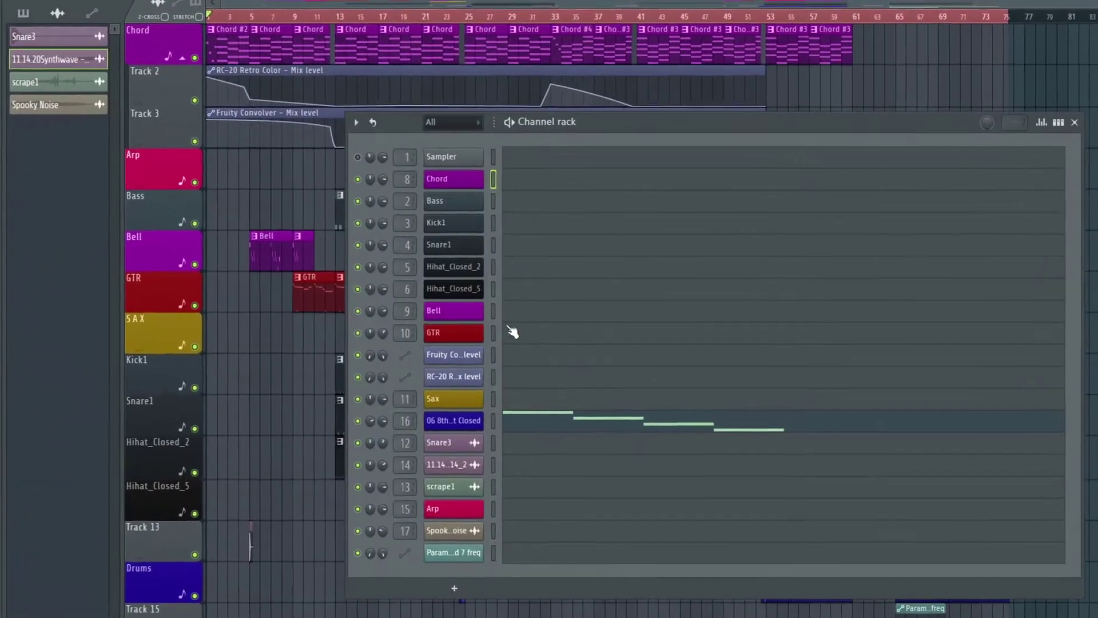
left_click(445, 176)
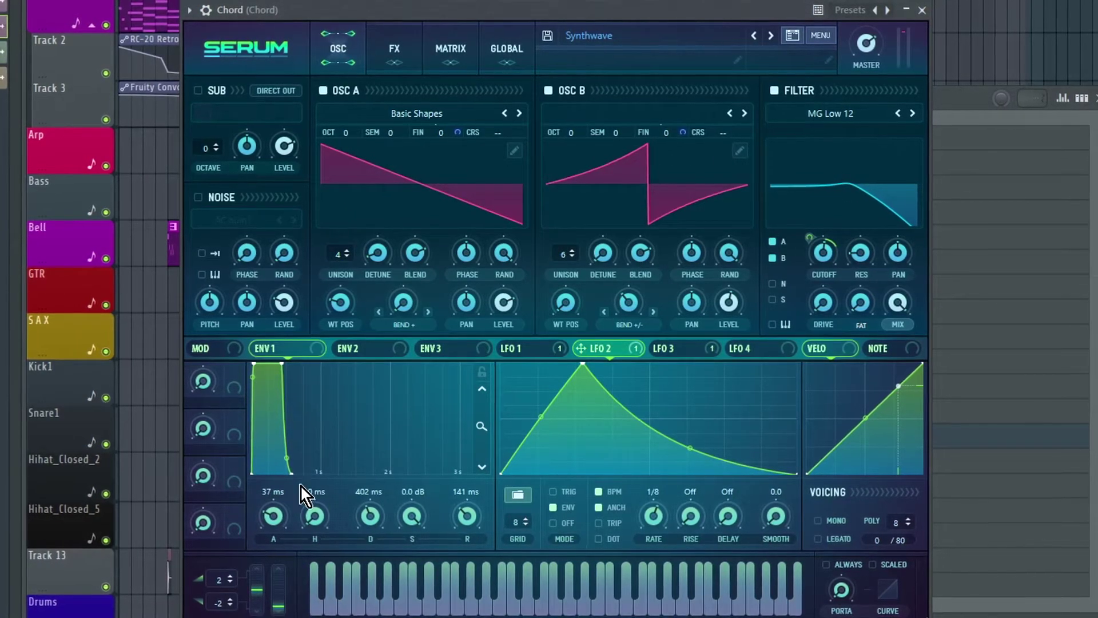
left_click(375, 42)
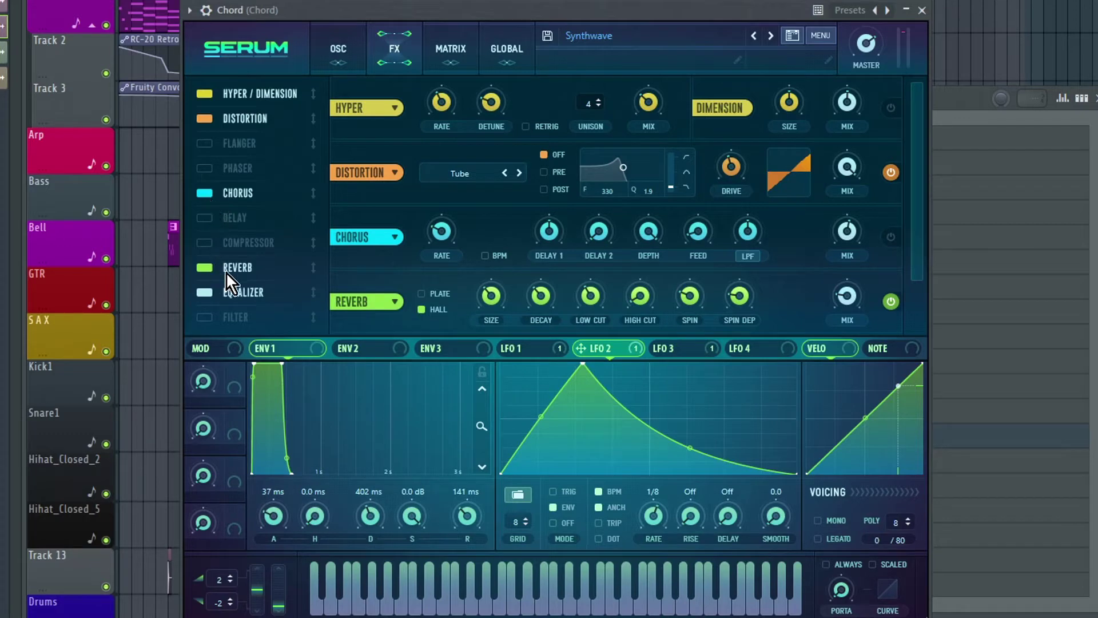
left_click_drag(924, 199, 927, 242)
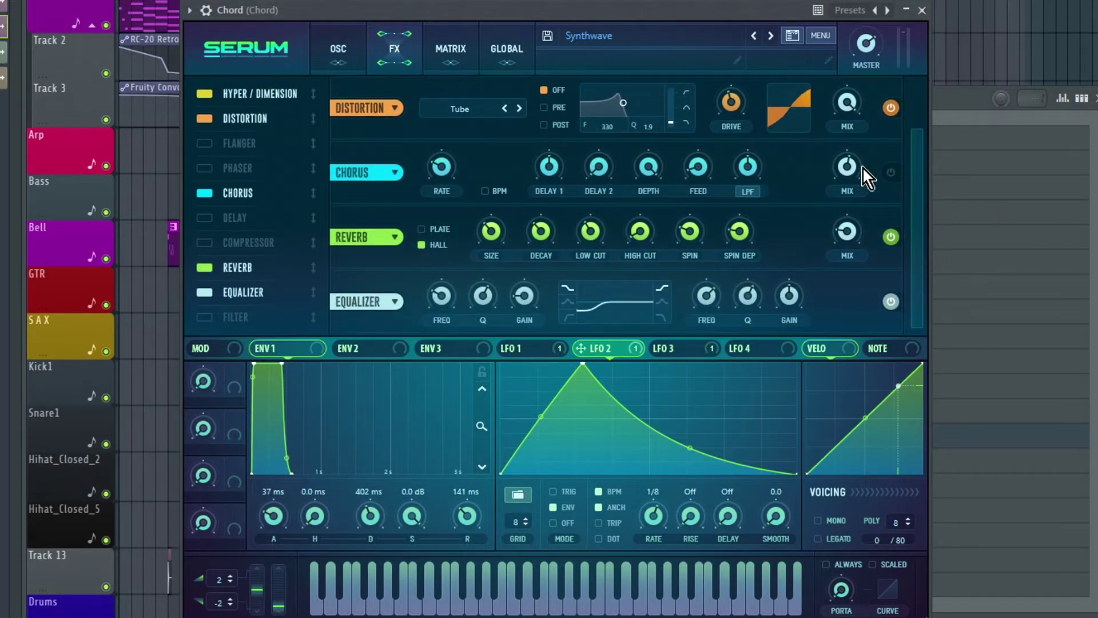
left_click_drag(917, 176, 927, 84)
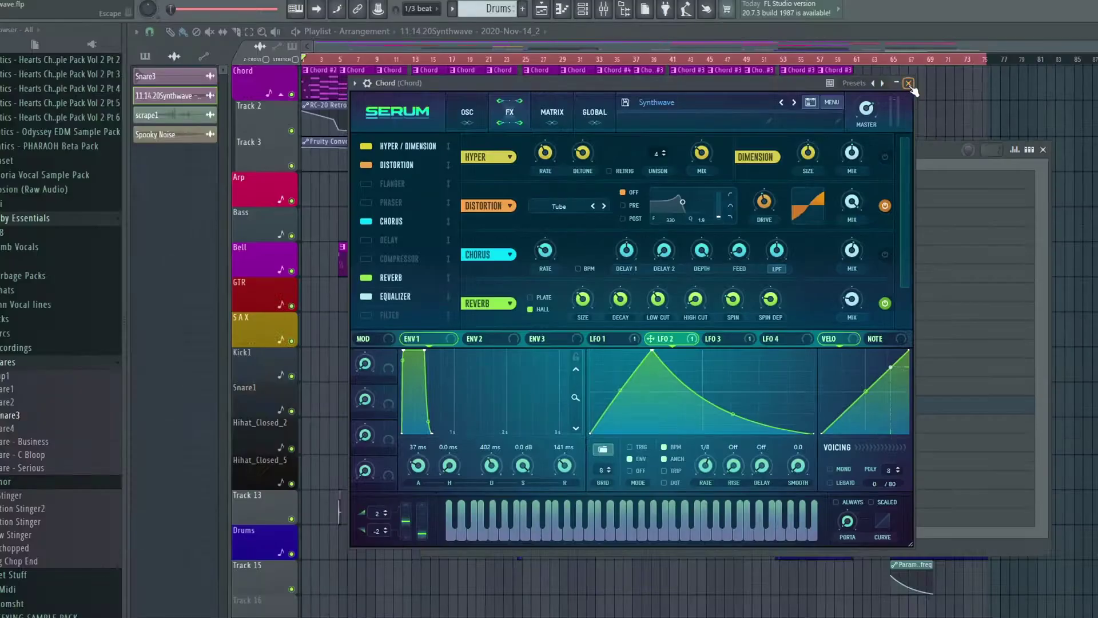
left_click(922, 9)
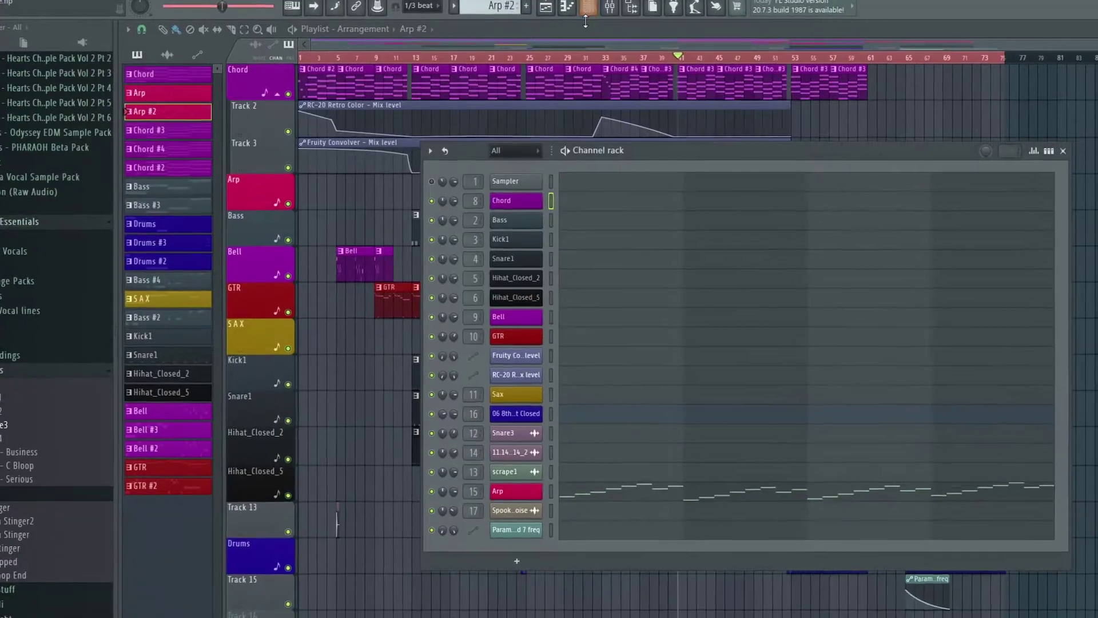
Inspect the Arp channel's Serum oscillator and effects settings, and close the synth and the channel rack
left_click(534, 510)
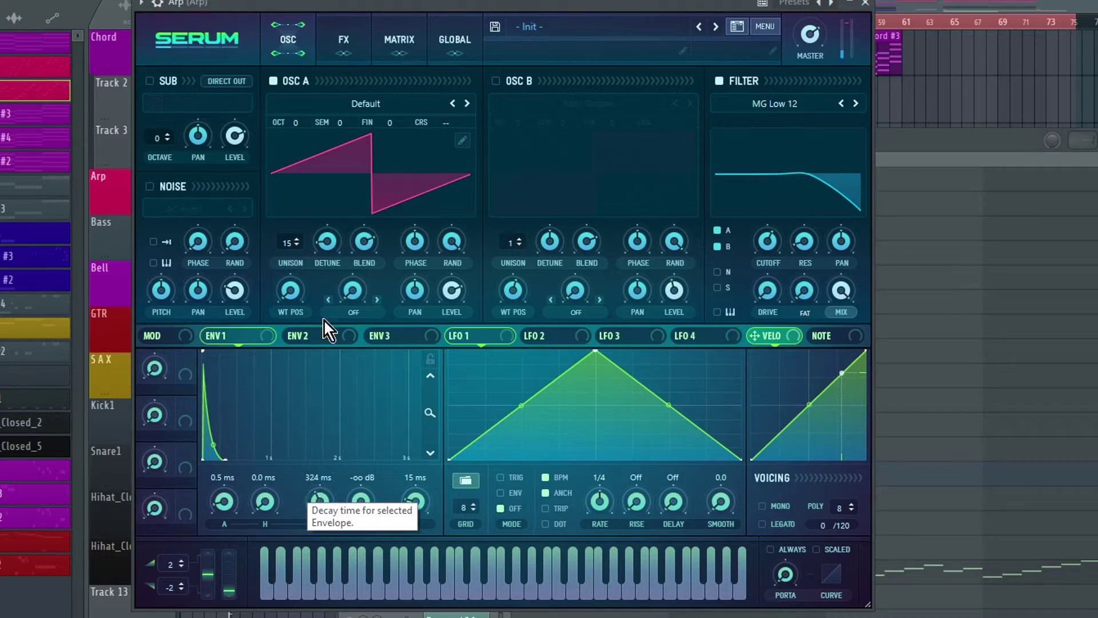
left_click(346, 35)
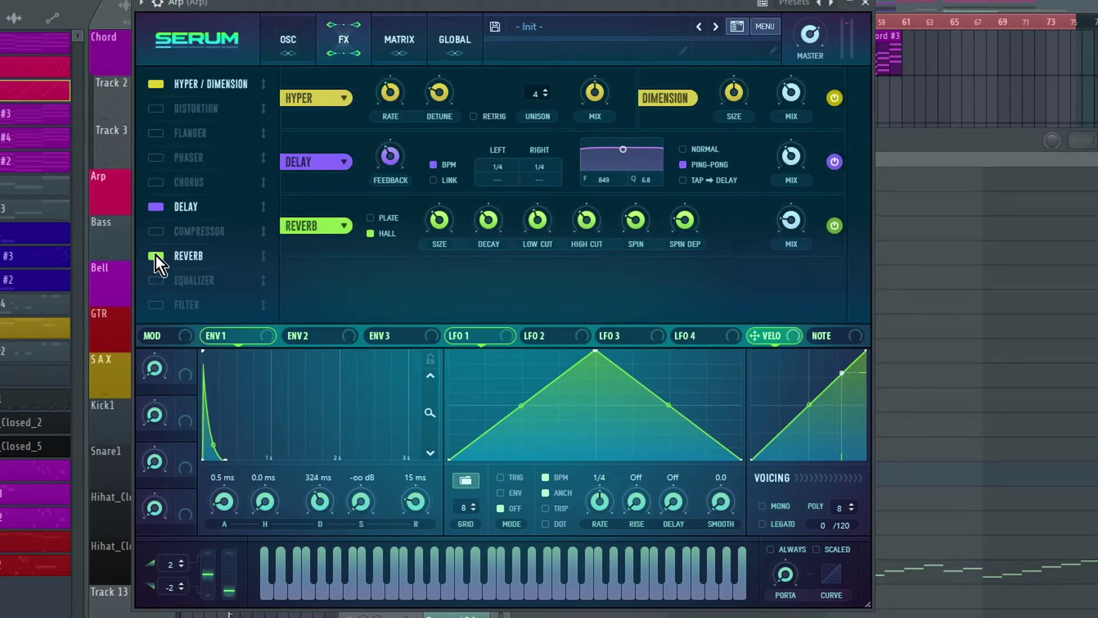
left_click(870, 2)
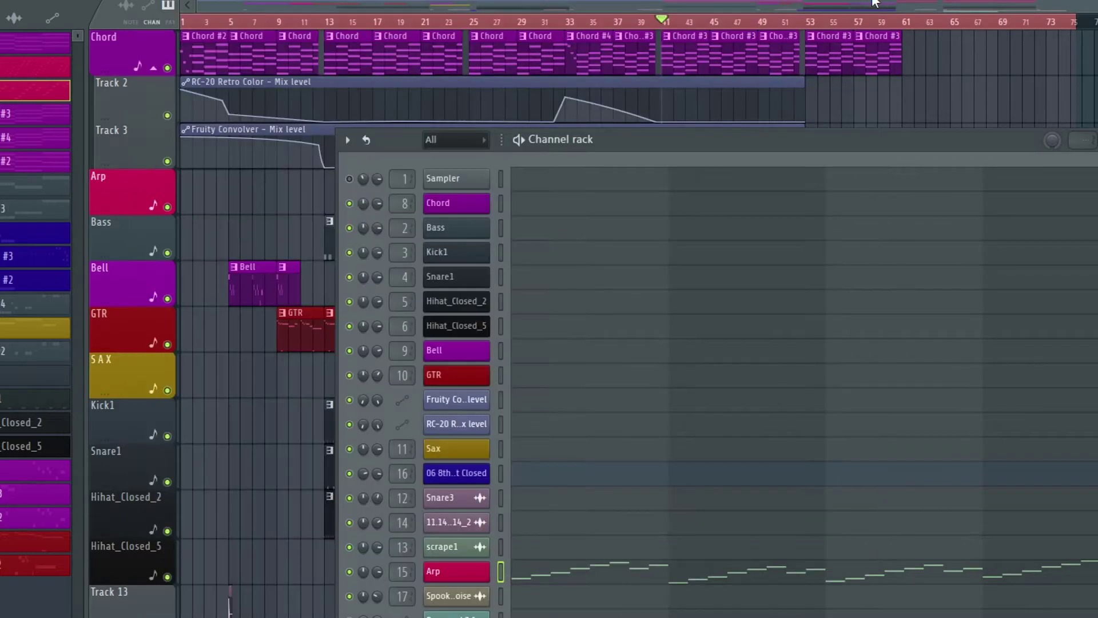
left_click(1041, 150)
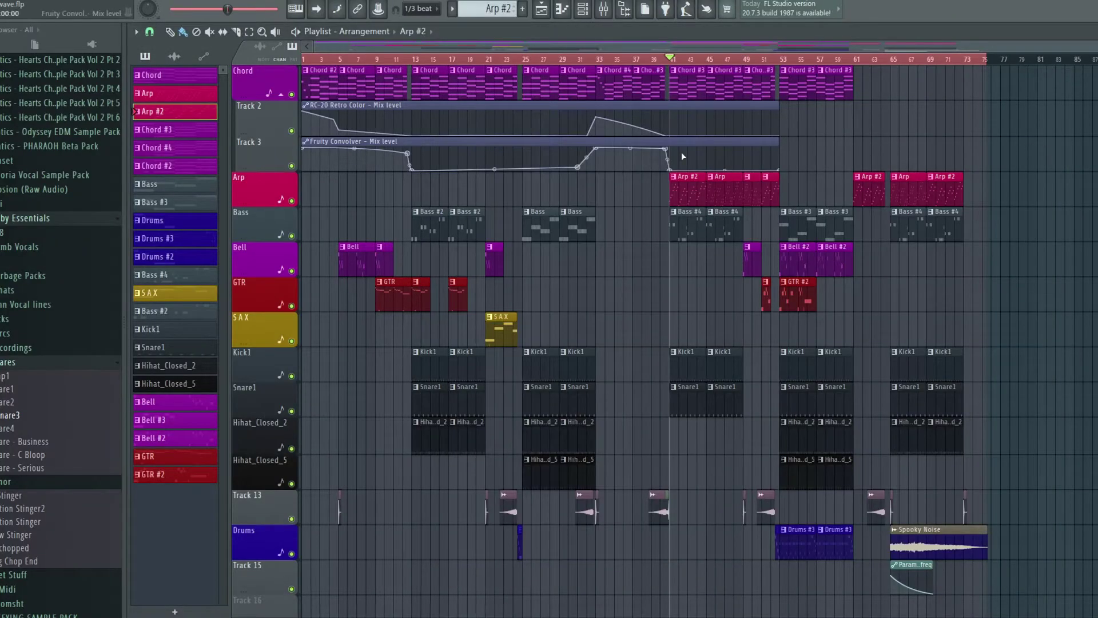
Solo the Arp track, switch the solo to the Bass track and place the playhead at bar 13
right_click(291, 202)
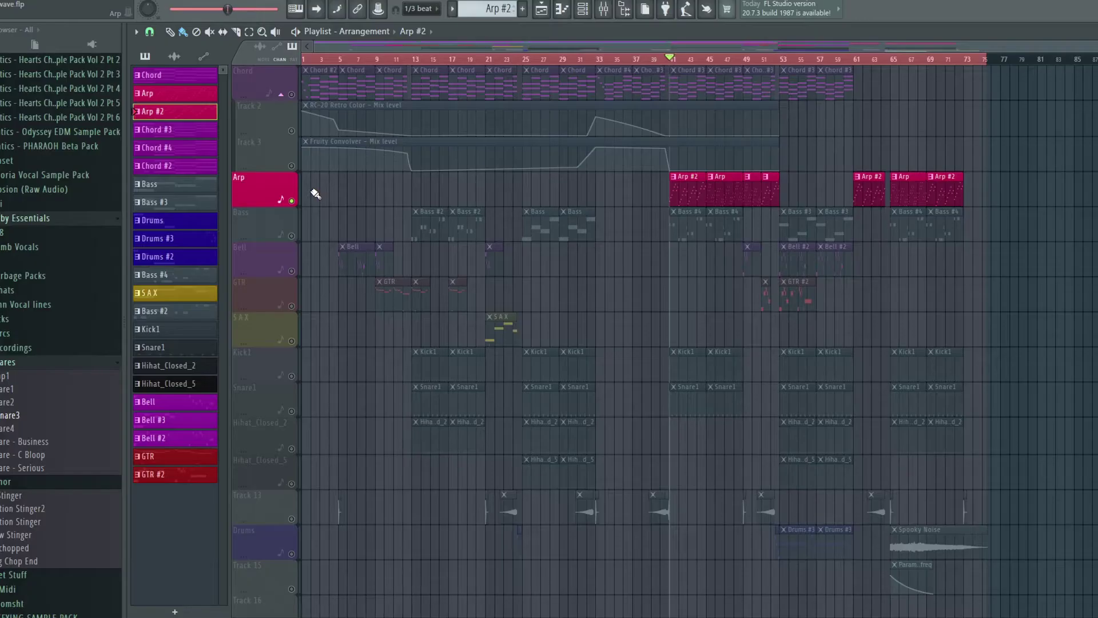
right_click(292, 234)
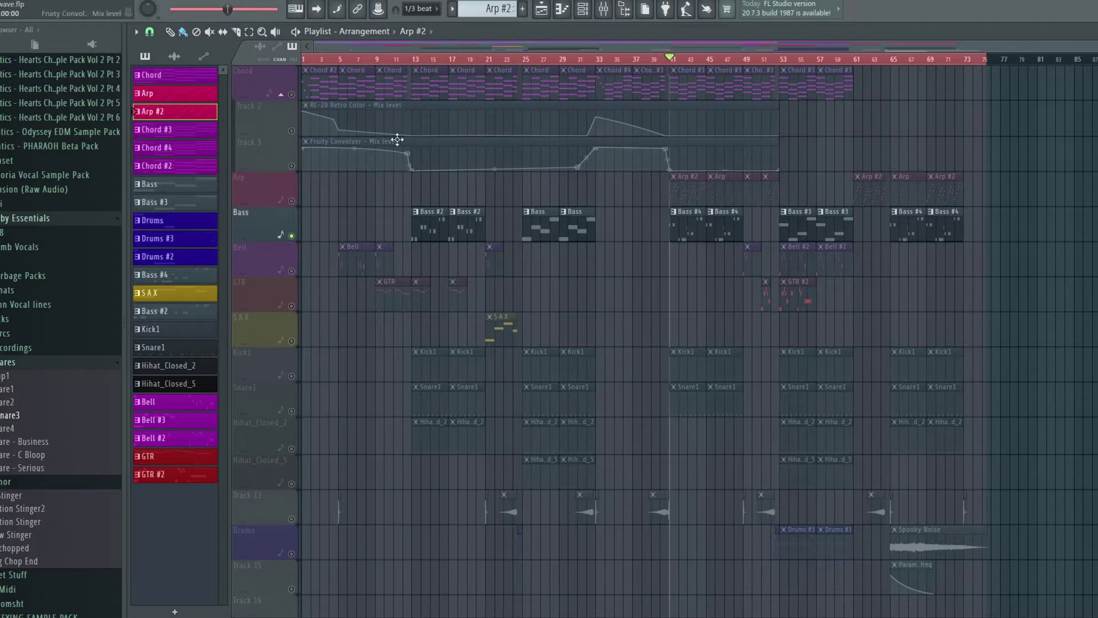
left_click(414, 60)
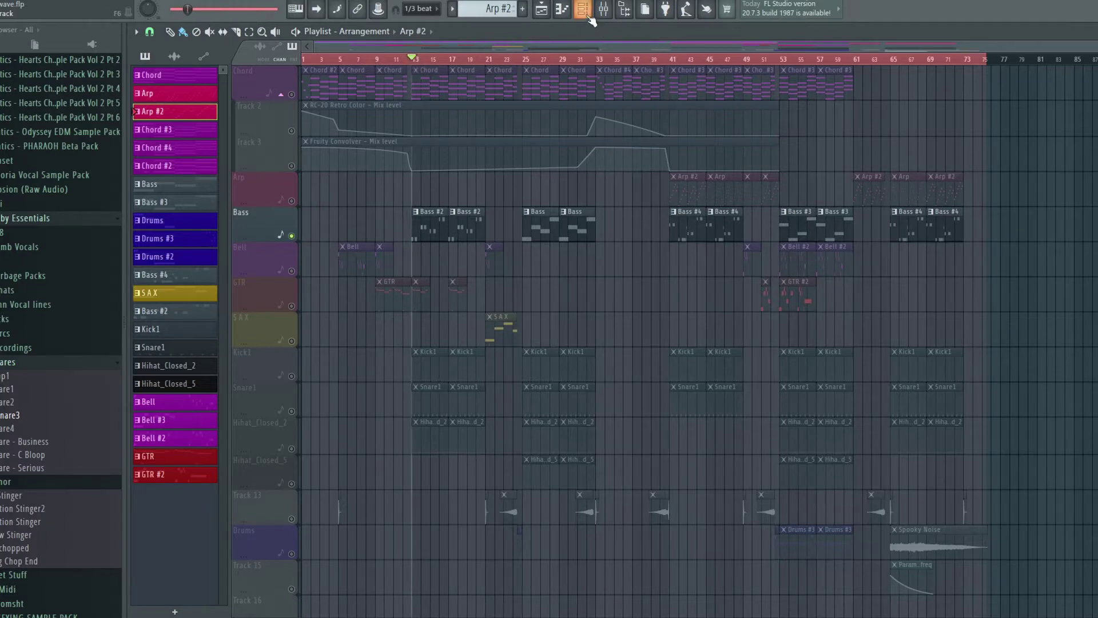
Inspect the Bass channel's Serum oscillator, filter and LFO settings, and close the synth and the channel rack
left_click(590, 20)
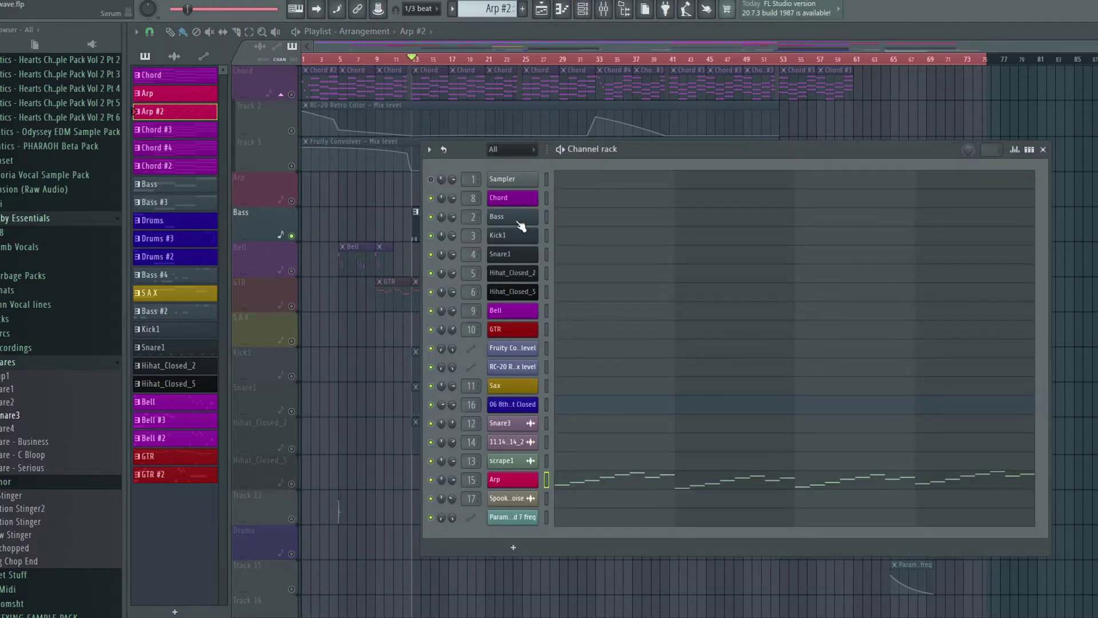
left_click(517, 220)
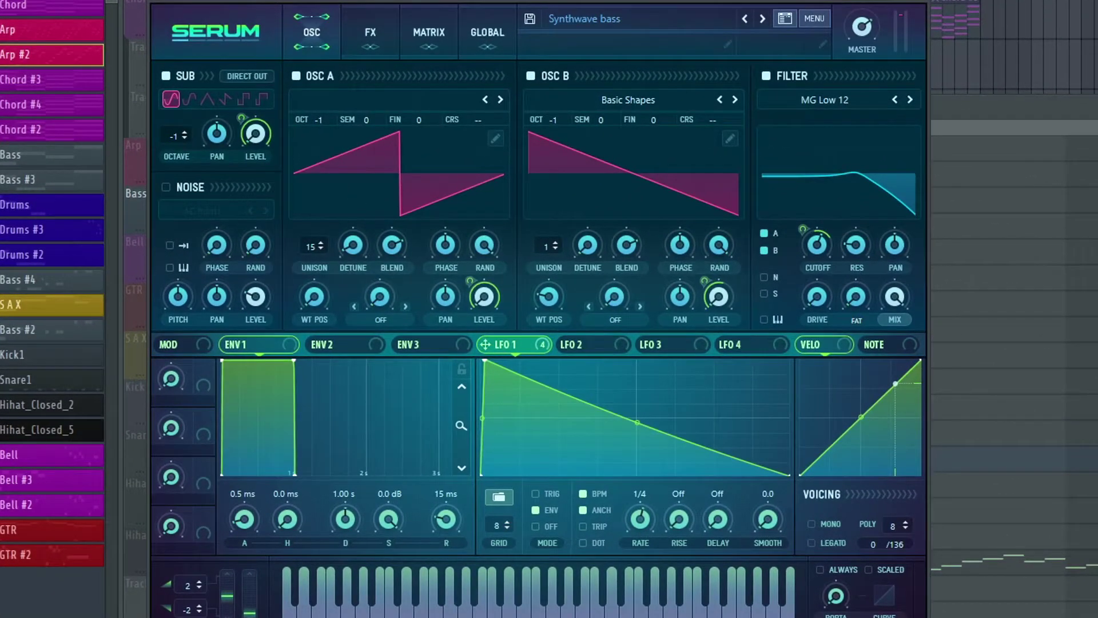
left_click_drag(416, 255, 474, 232)
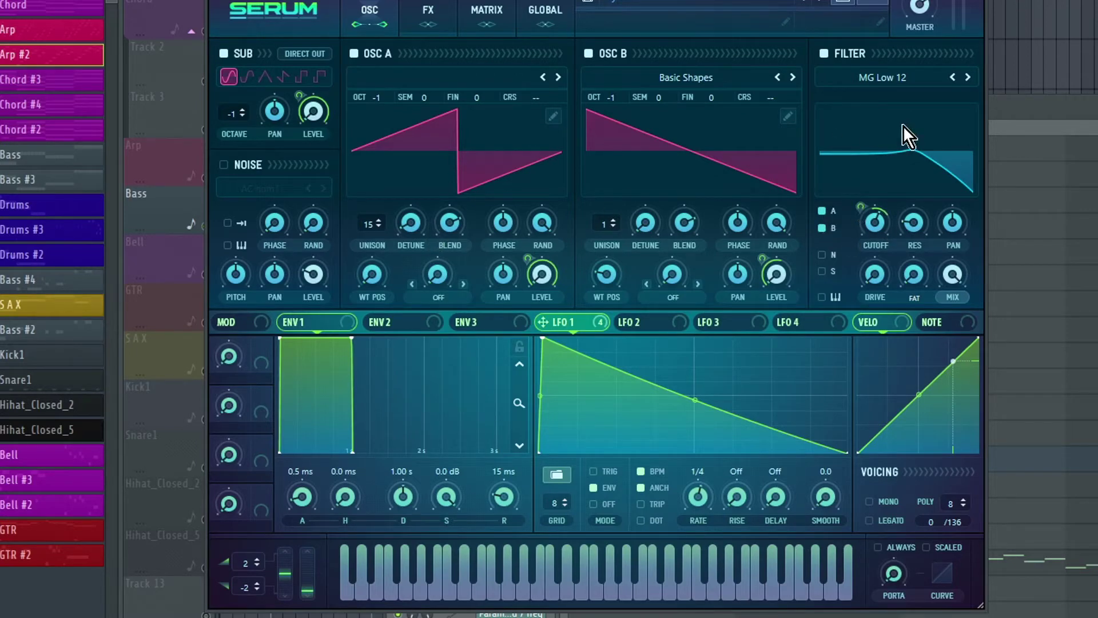
left_click_drag(165, 74, 232, 82)
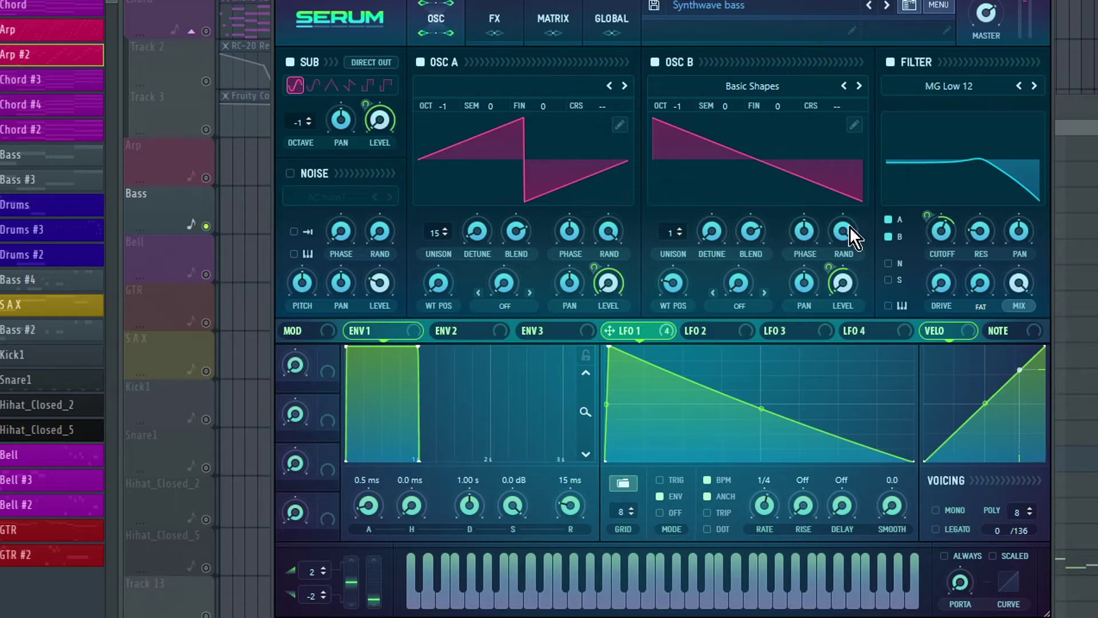
mouse_move(943, 239)
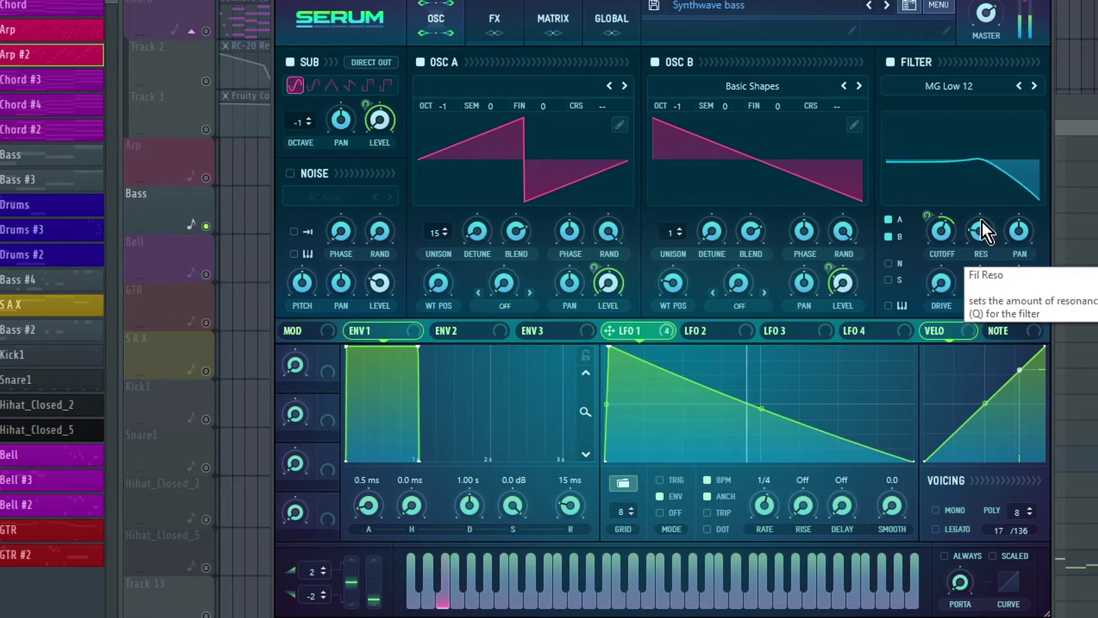
left_click(1055, 8)
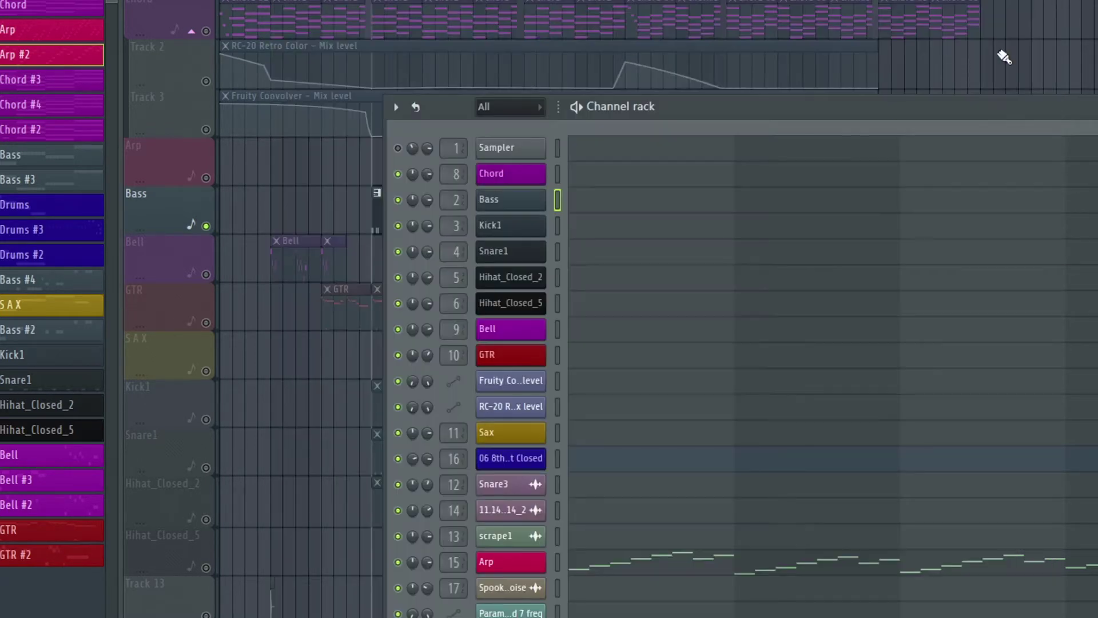
key("F6")
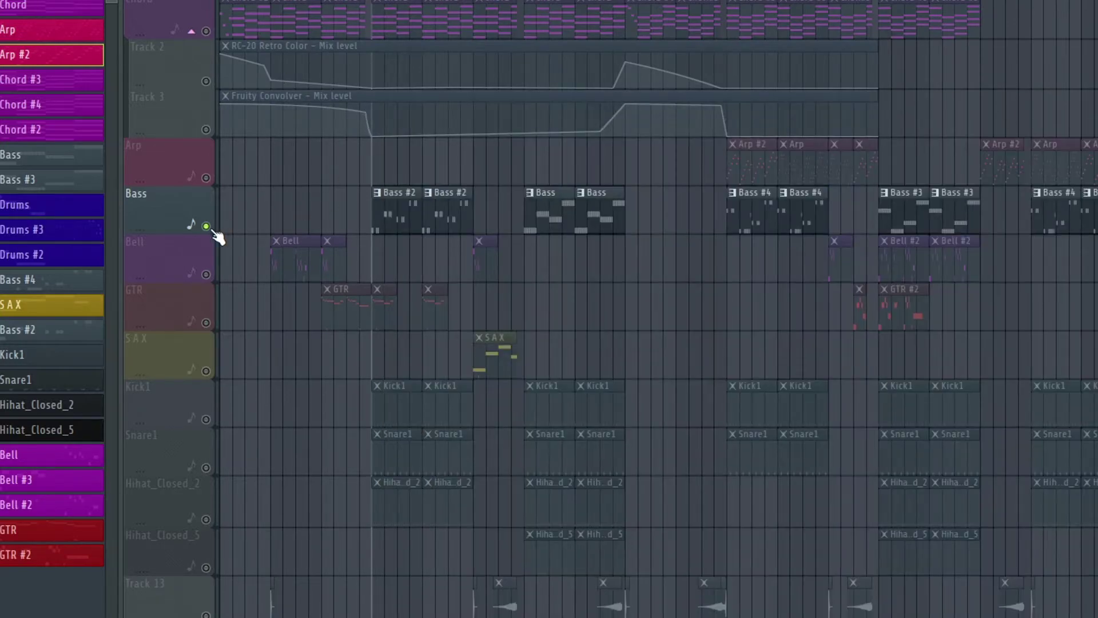
Listen to the soloed Bass track from bar 41 and from bar 25, and stop playback
scroll(456, 62, "up", 2)
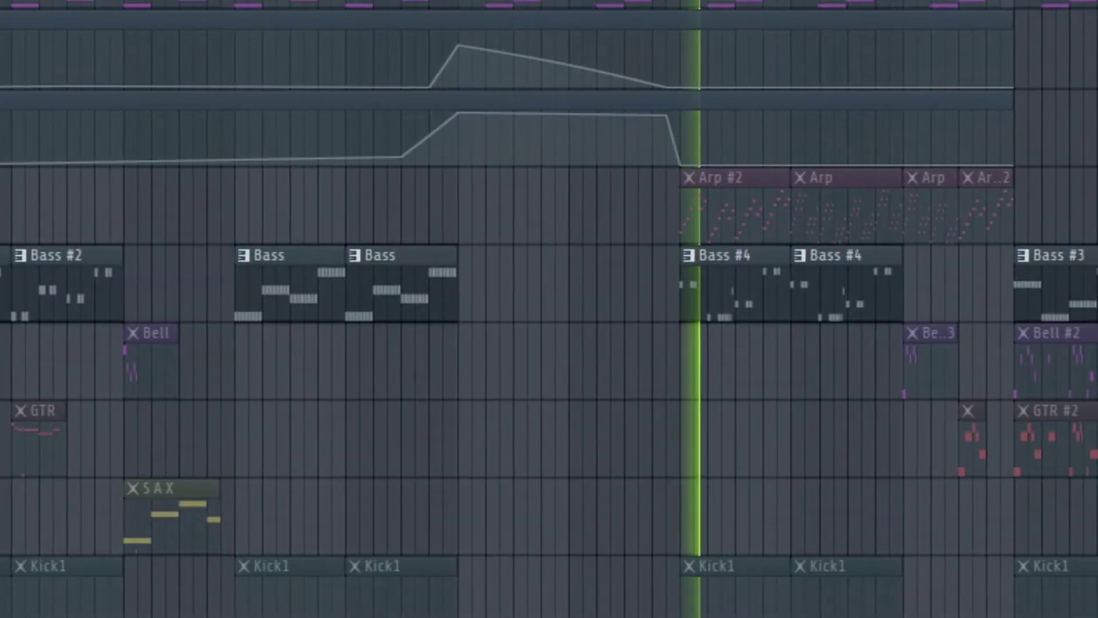
scroll(831, 343, "up", 2)
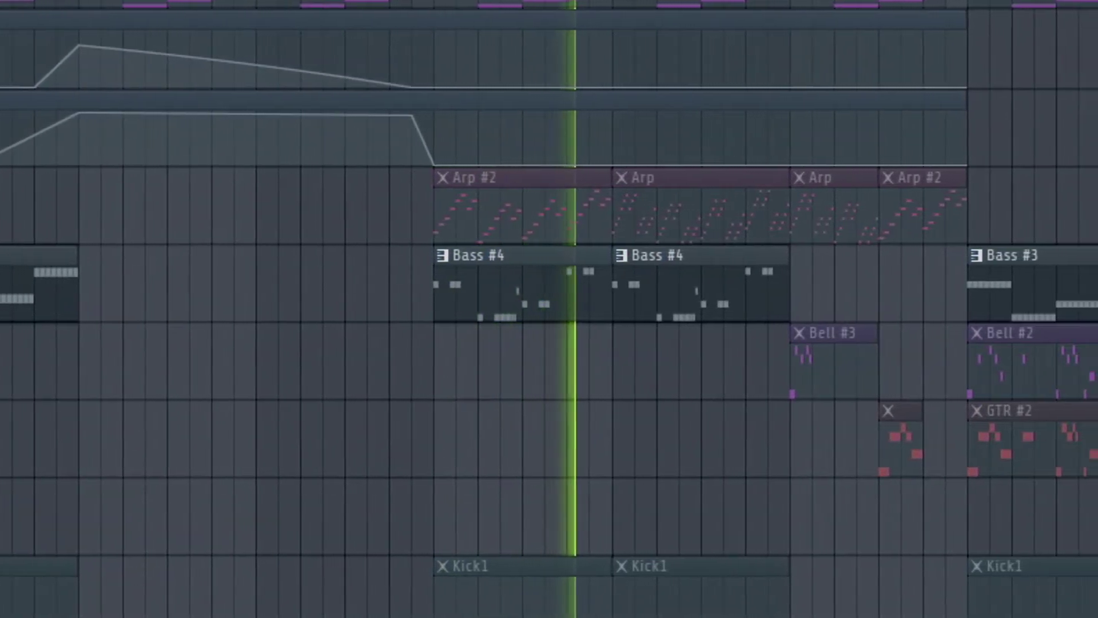
key("space")
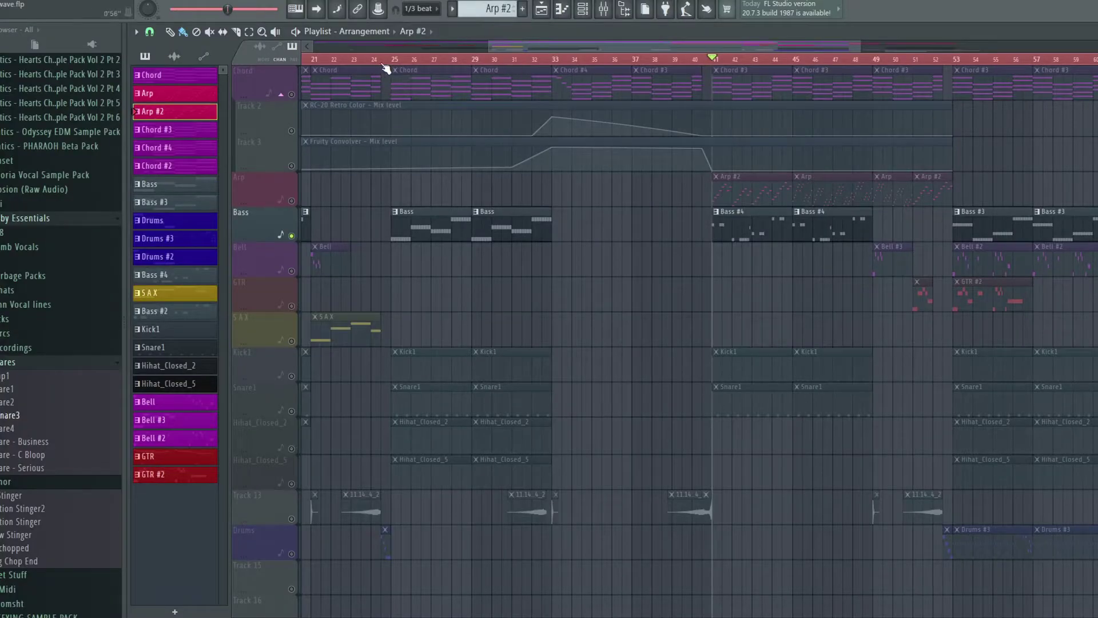
left_click_drag(583, 50, 530, 60)
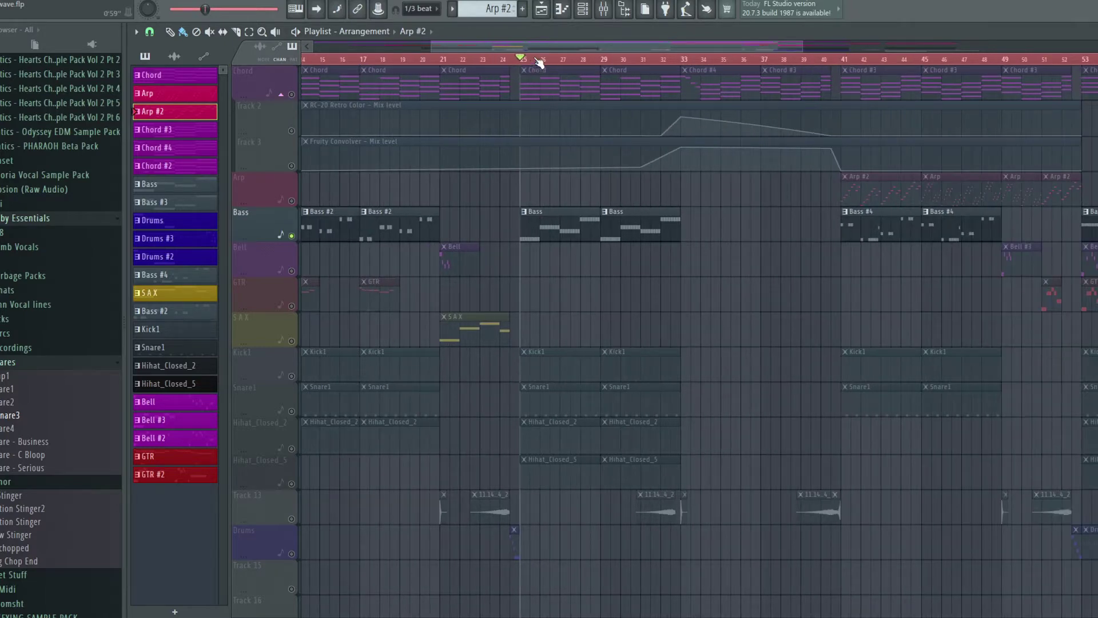
scroll(537, 62, "down", 2)
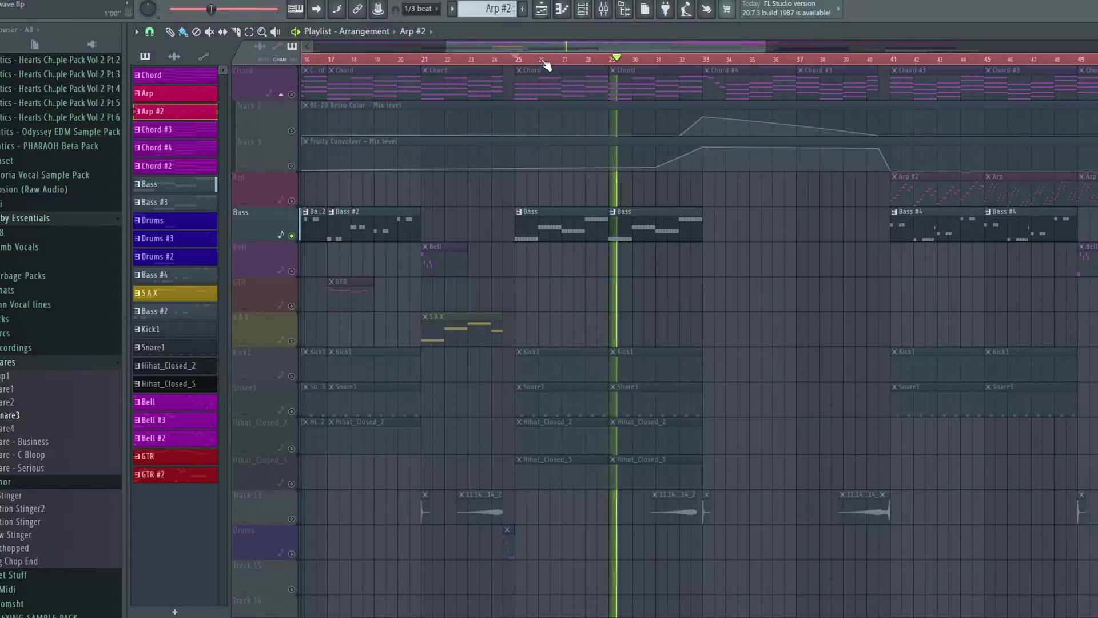
scroll(555, 46, "down", 2)
key("space")
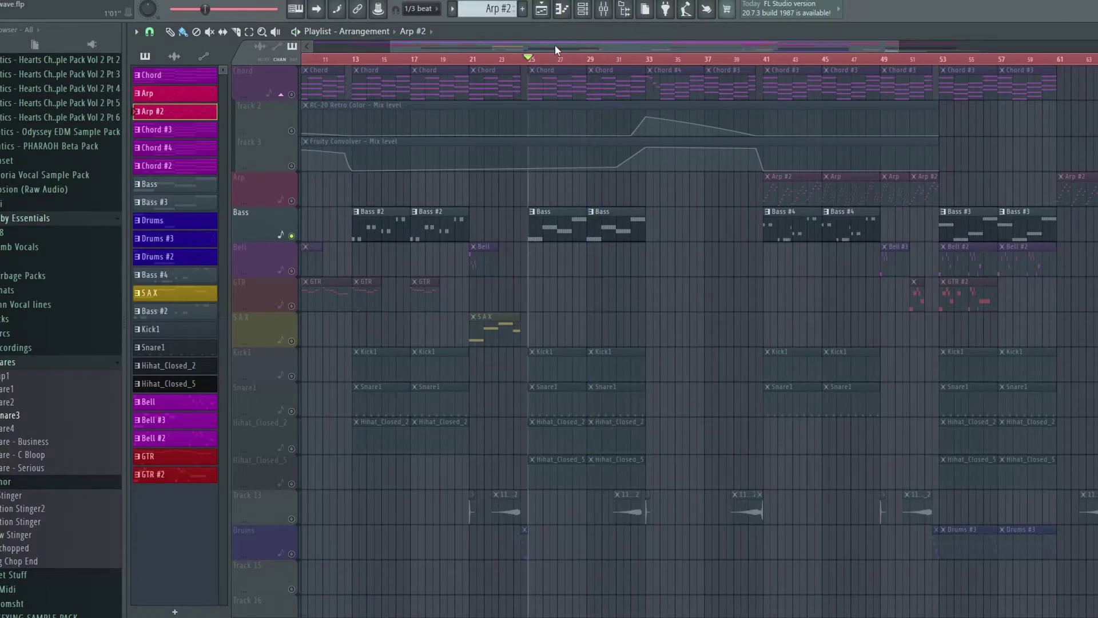
Inspect the Bell channel's 3x Osc oscillators along with its Volume and Mod X envelopes
scroll(558, 46, "down", 2)
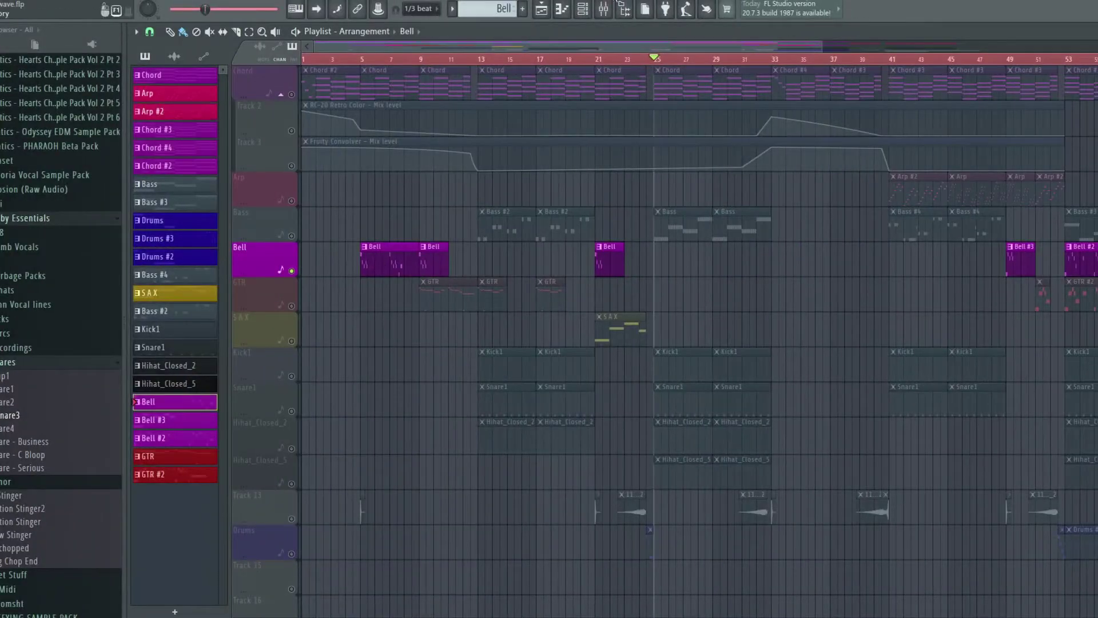
left_click(586, 11)
left_click(537, 313)
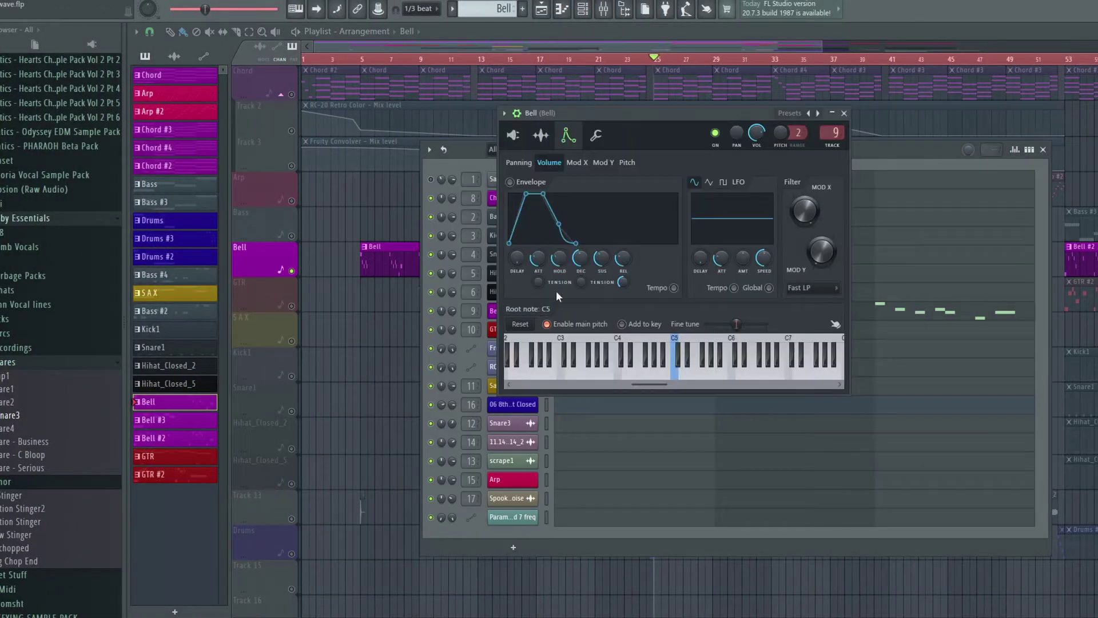
left_click(513, 135)
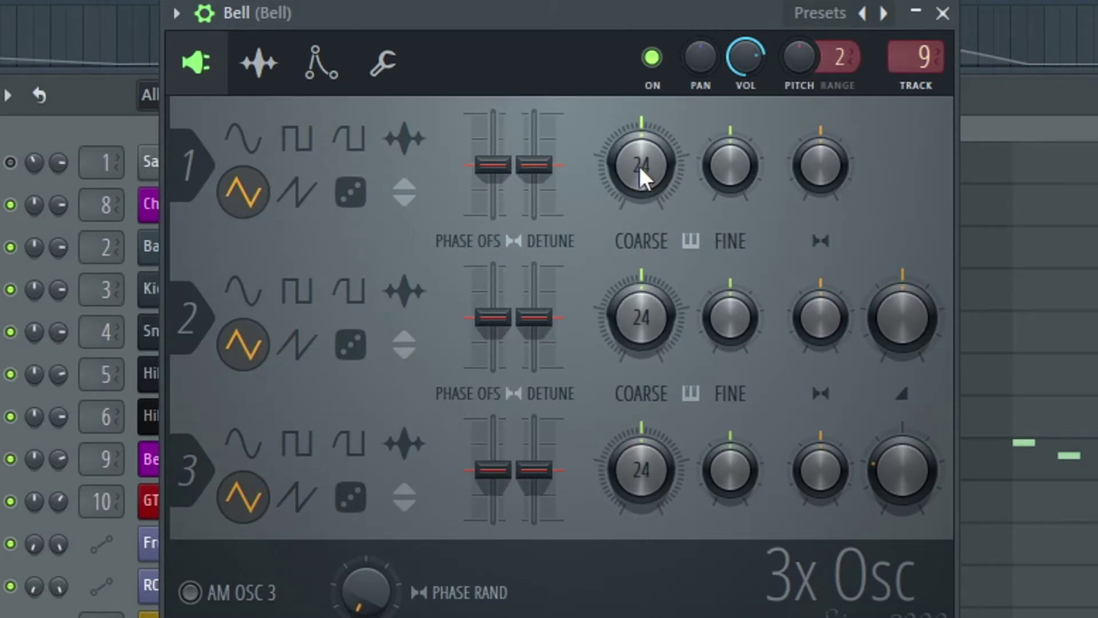
left_click(283, 77)
left_click(319, 66)
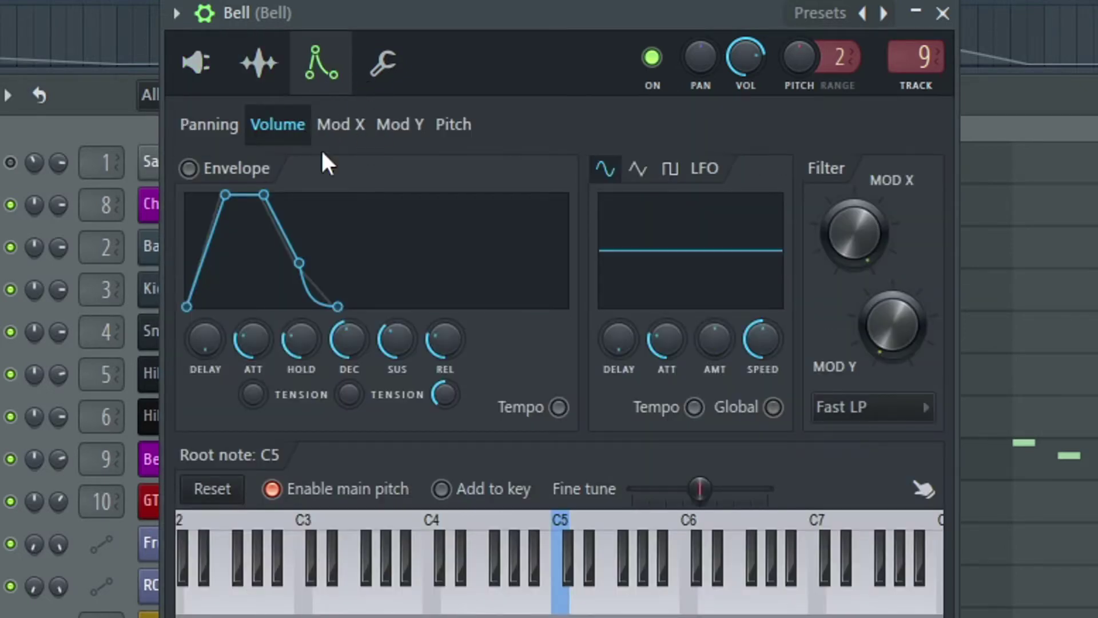
left_click(346, 138)
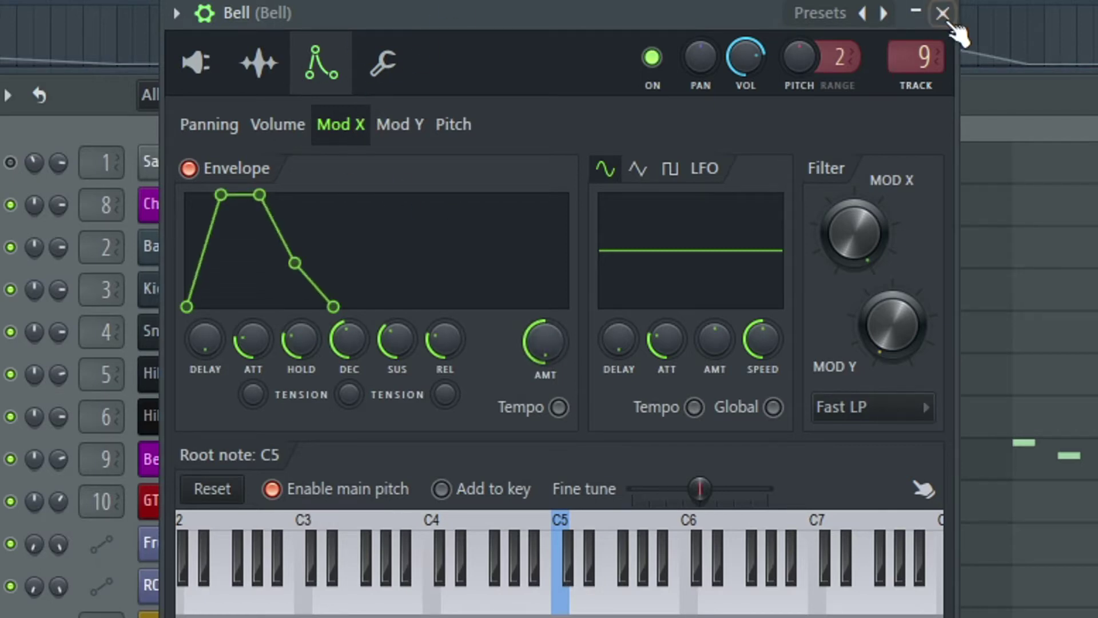
Show the Bell mixer track, check its Fruity Convolver effect and play a test note on the Bell instrument
key("F9")
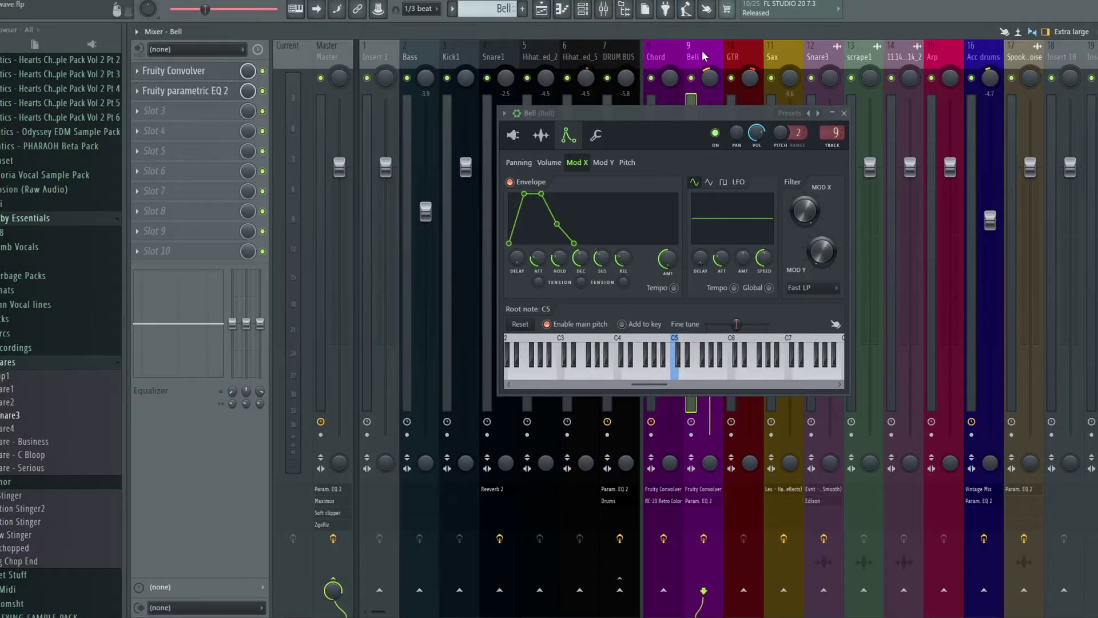
left_click(202, 73)
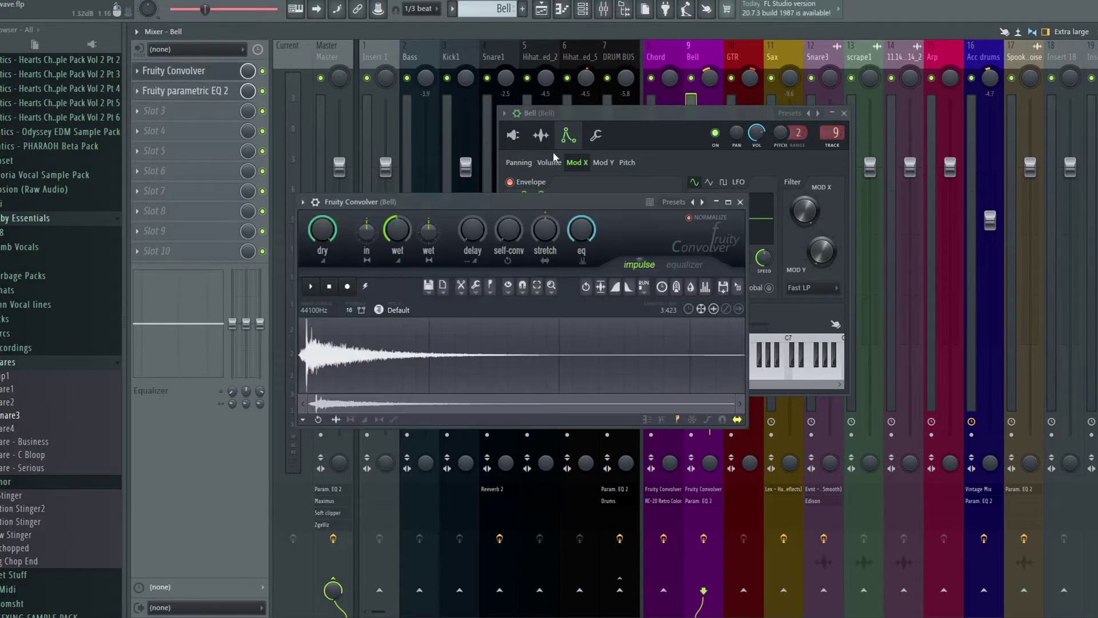
left_click(738, 202)
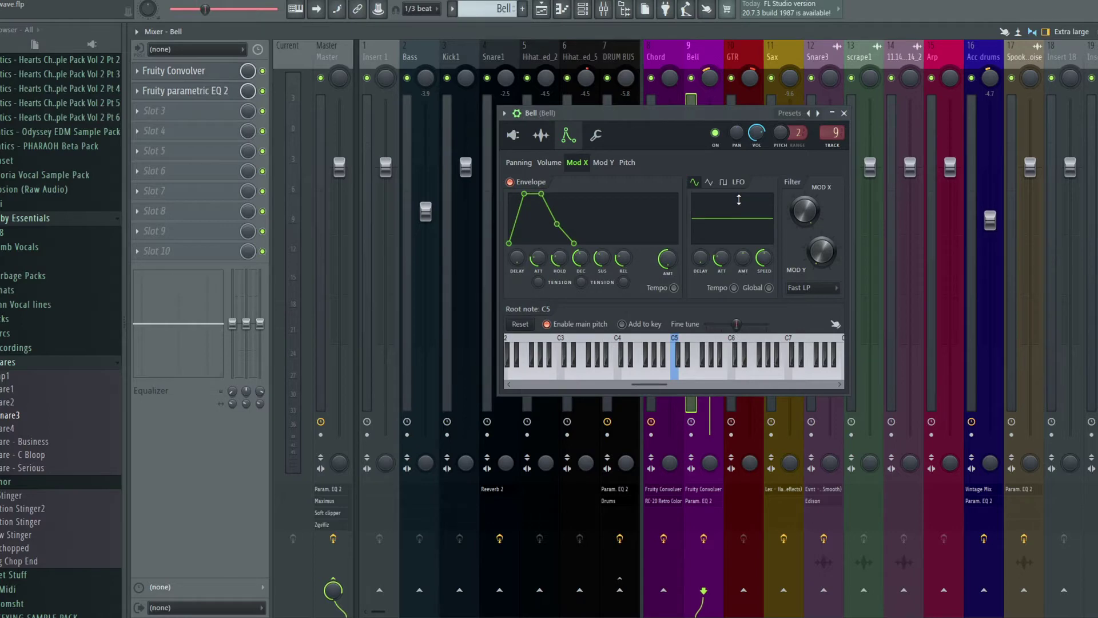
key("z")
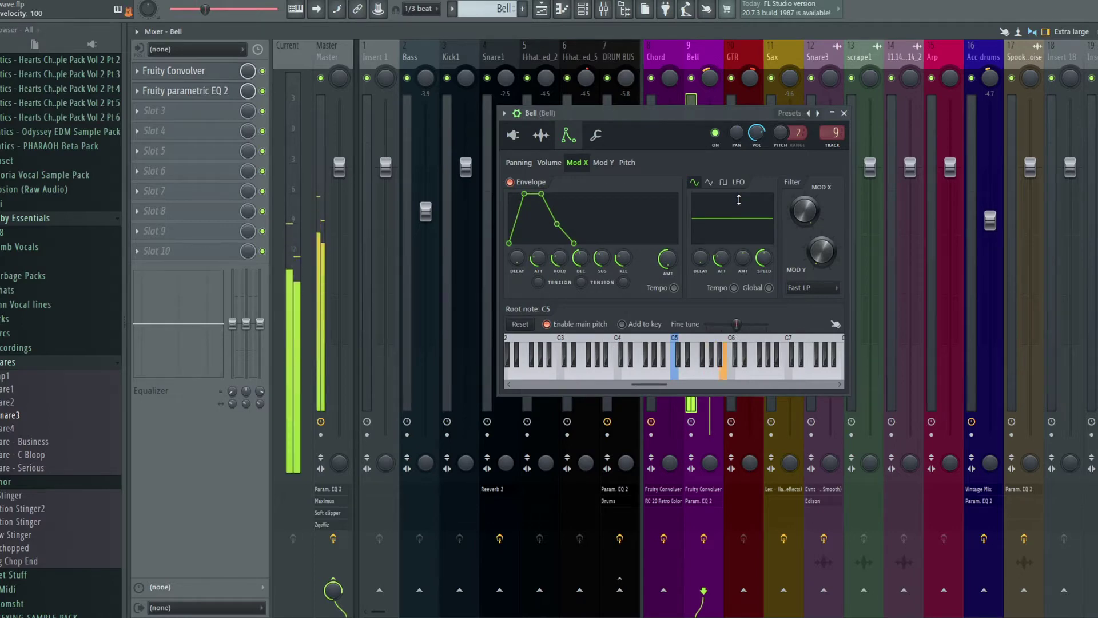
Close the Bell synth, return to the playlist, and listen to the soloed Bell track from bar 5 and from bar 53
left_click(844, 112)
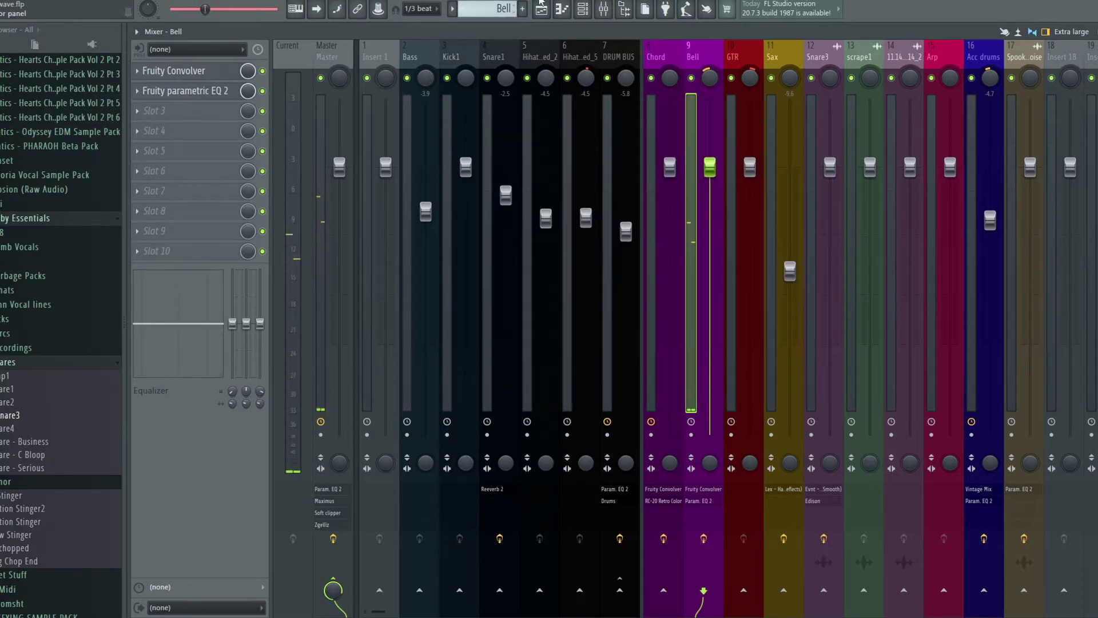
left_click(541, 5)
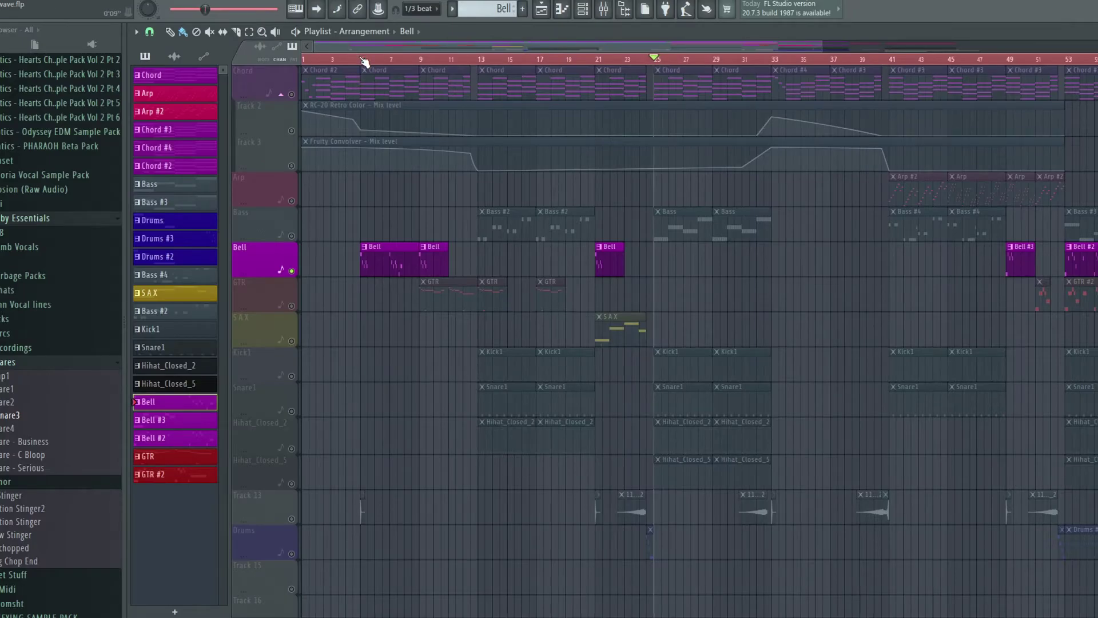
left_click(362, 60)
key("space")
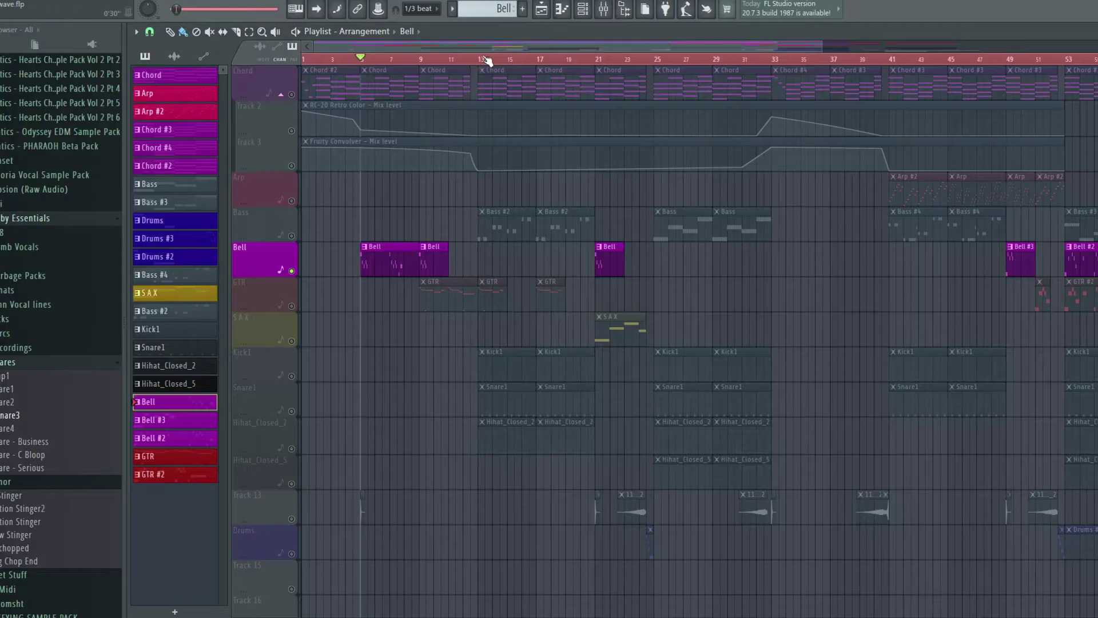
scroll(485, 60, "down", 2)
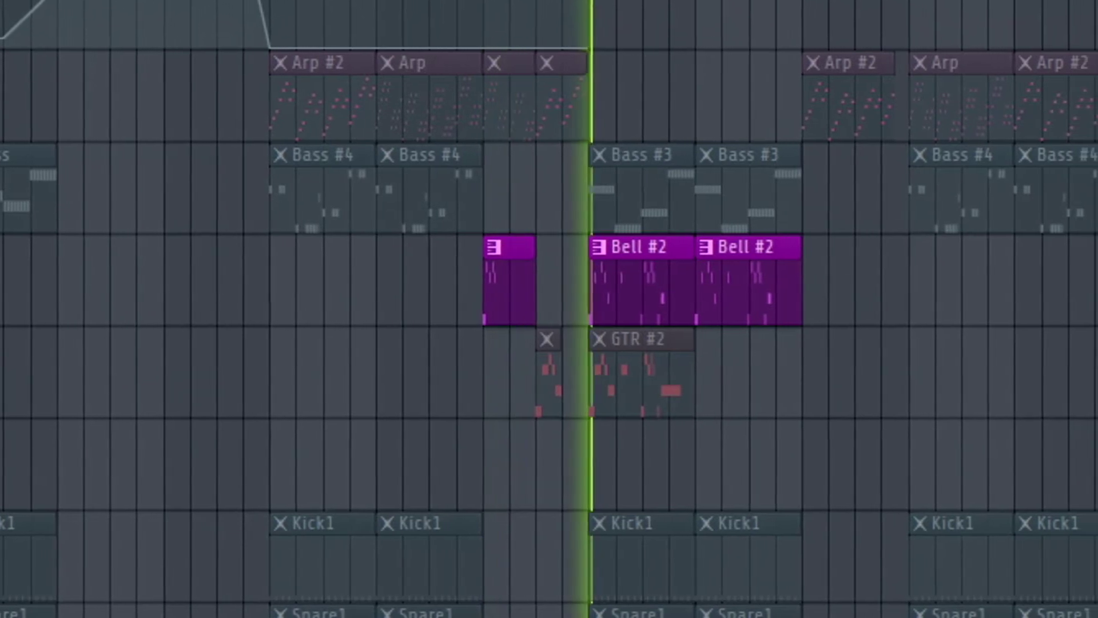
scroll(629, 280, "up", 2)
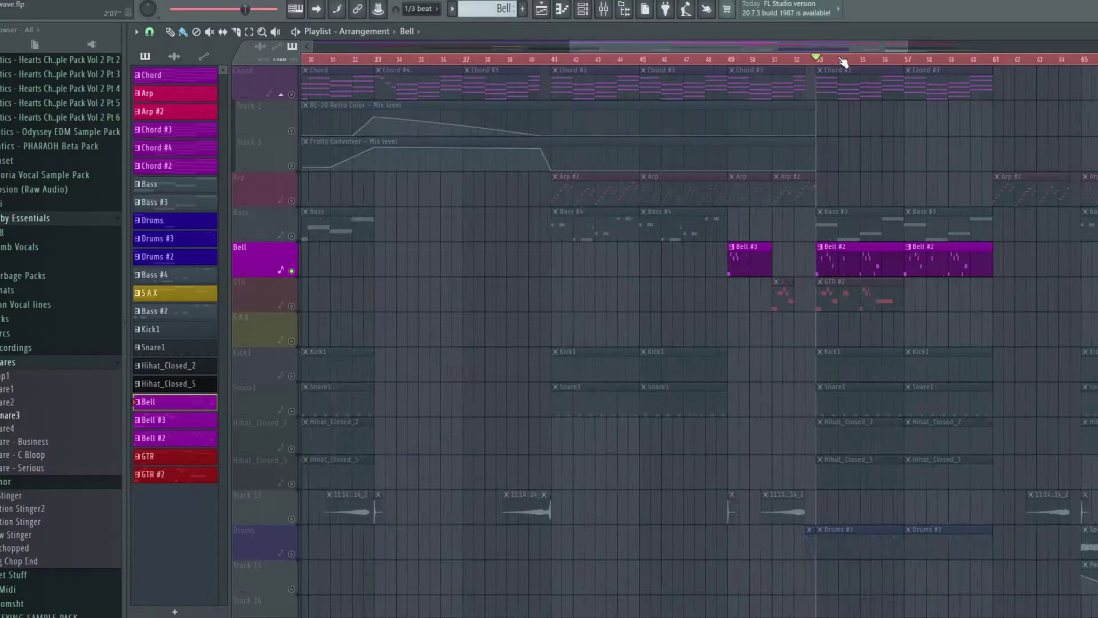
Solo the GTR track and listen to it from bar 9 and through the GTR #2 clip
scroll(843, 61, "down", 5)
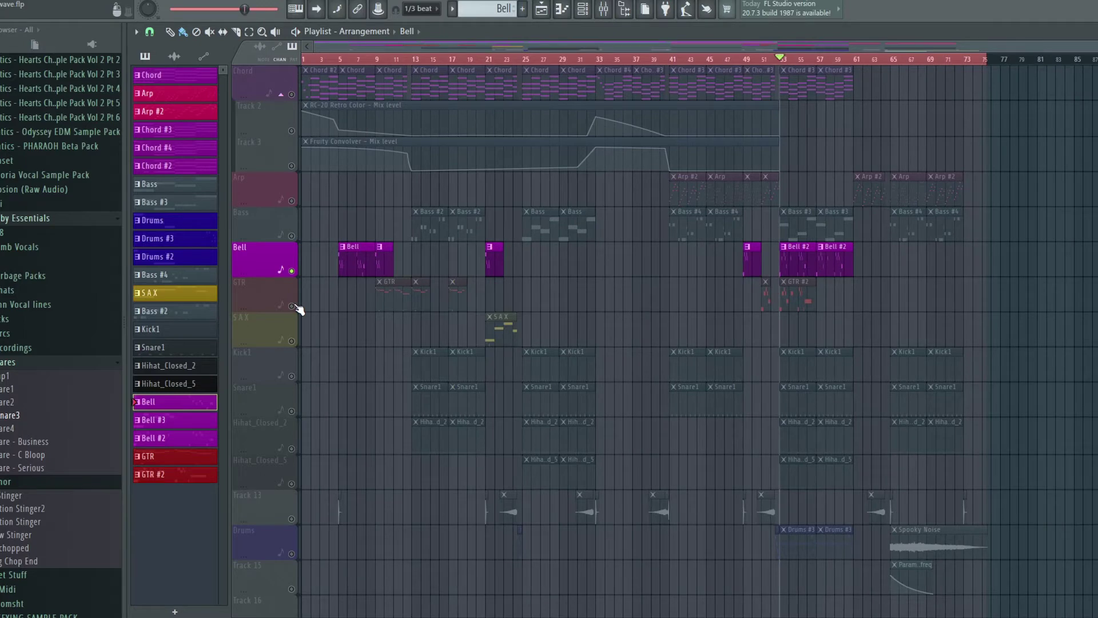
left_click(292, 306, "ctrl")
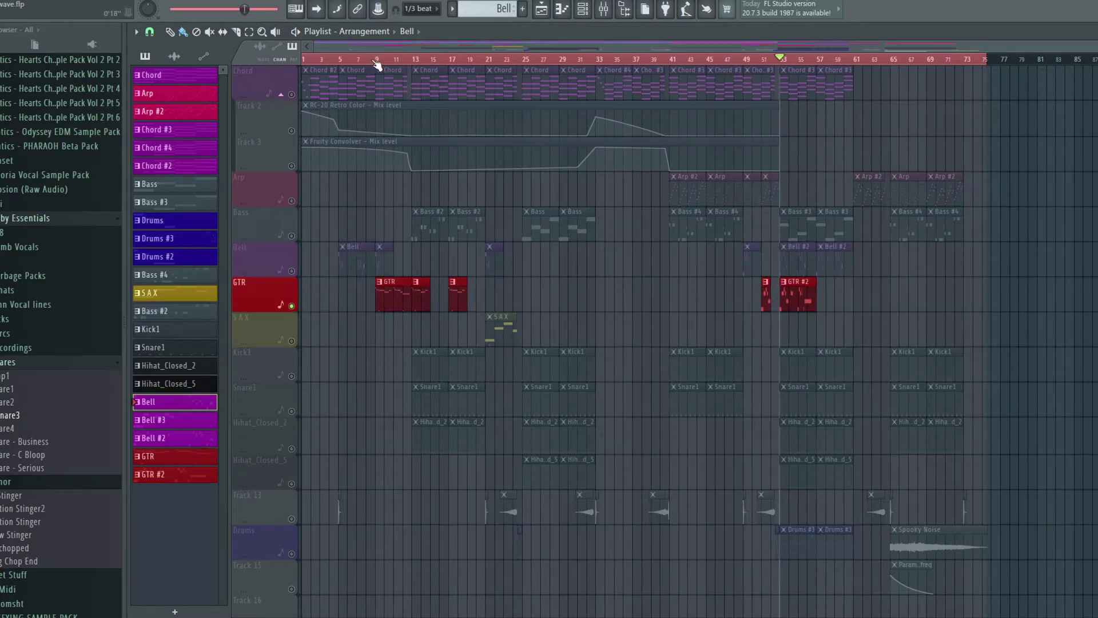
scroll(379, 61, "up", 2)
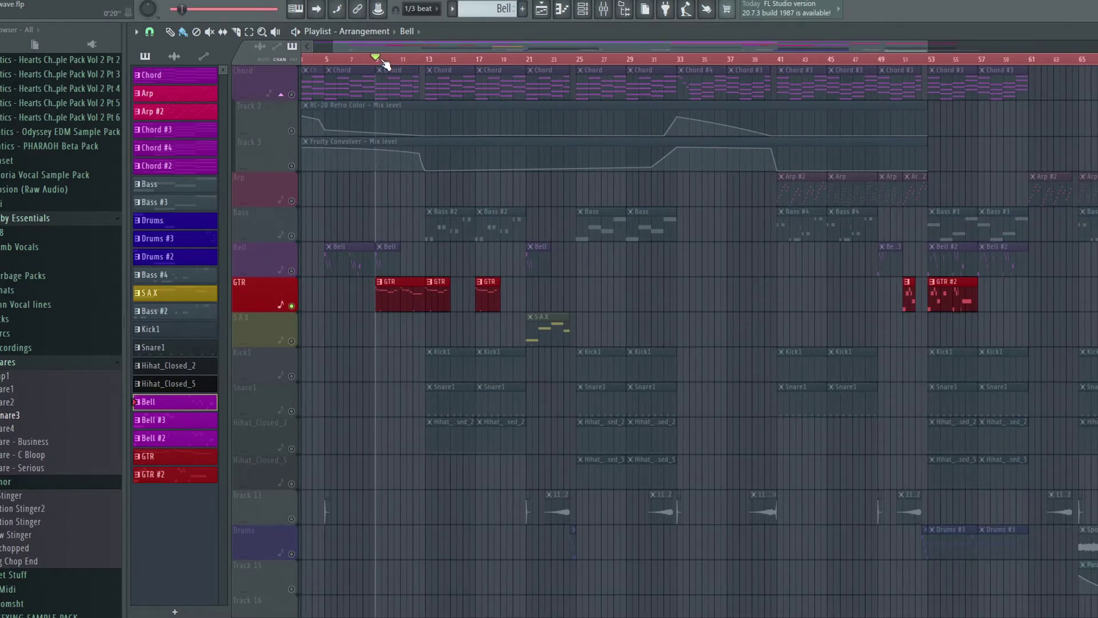
scroll(377, 59, "up", 4)
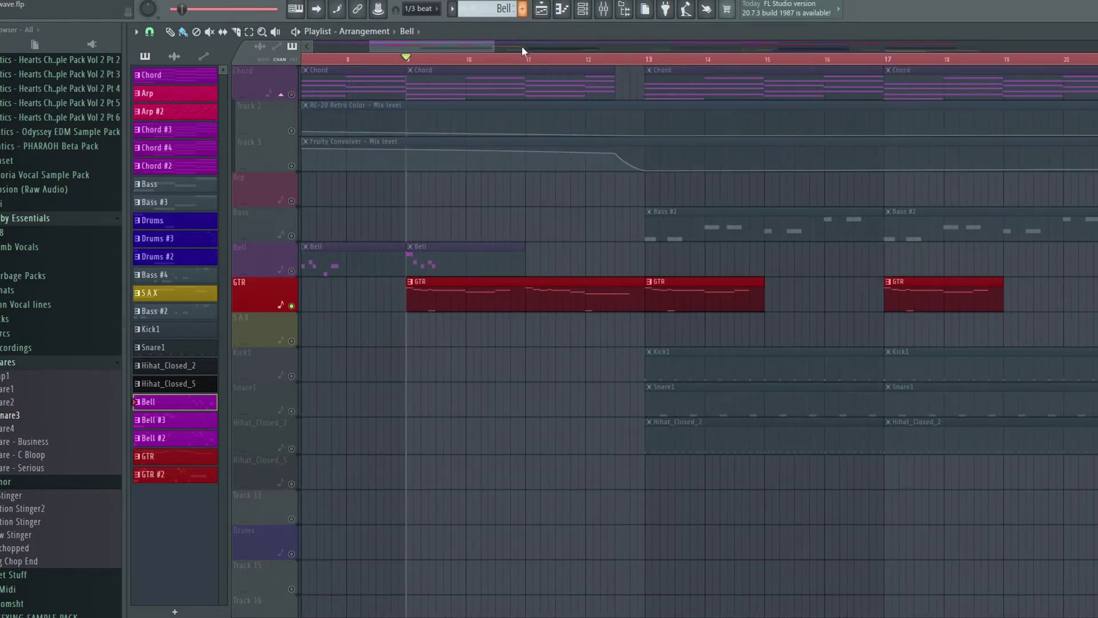
scroll(532, 66, "down", 4)
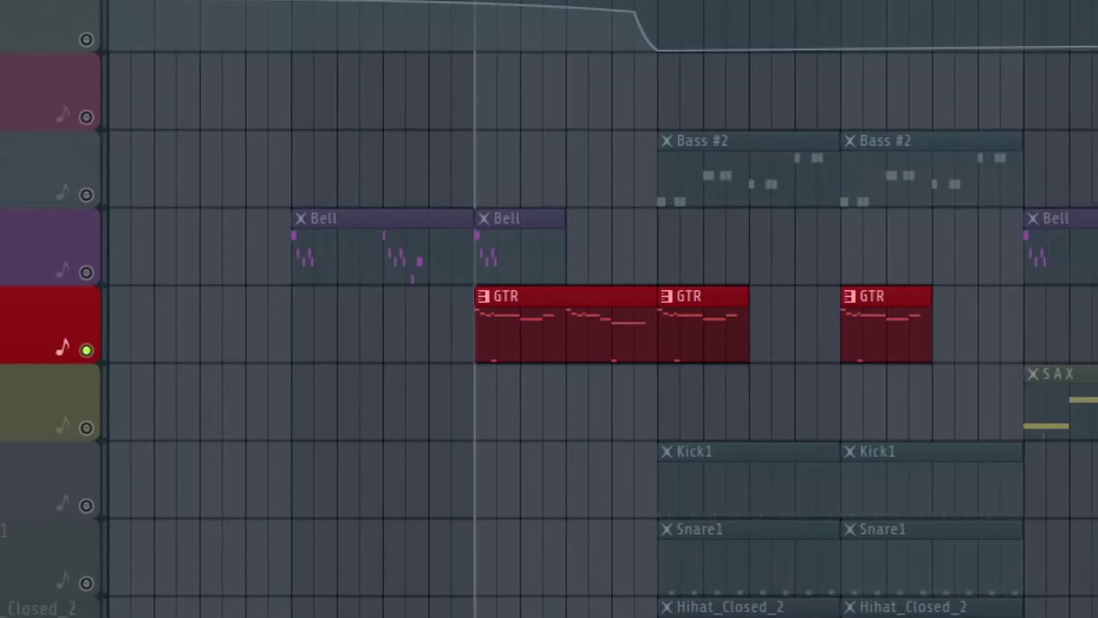
key("space")
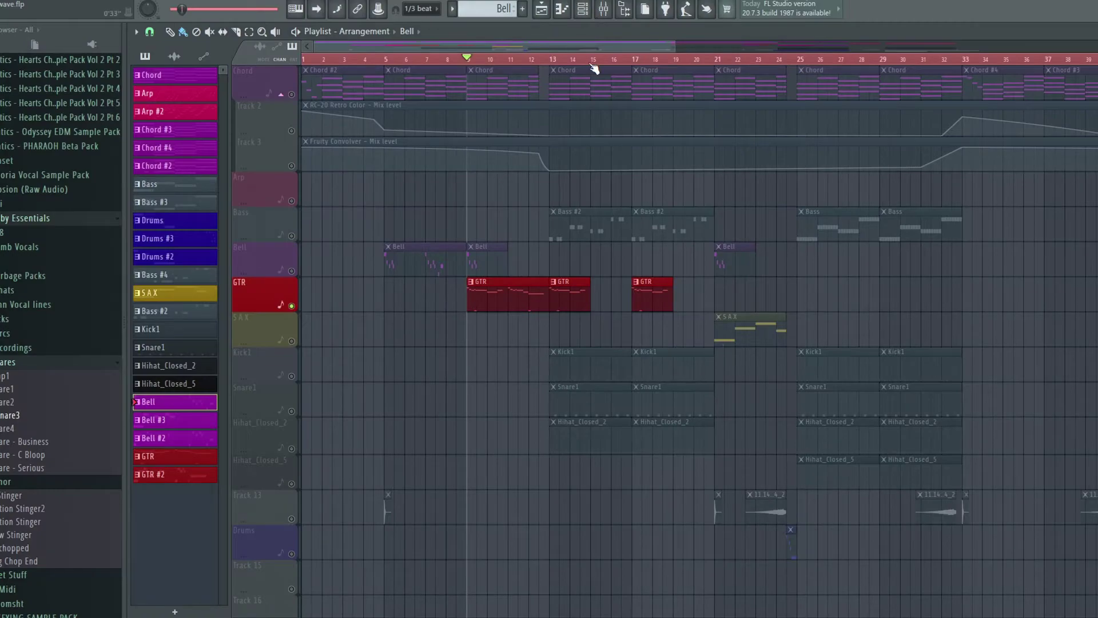
scroll(795, 133, "down", 2)
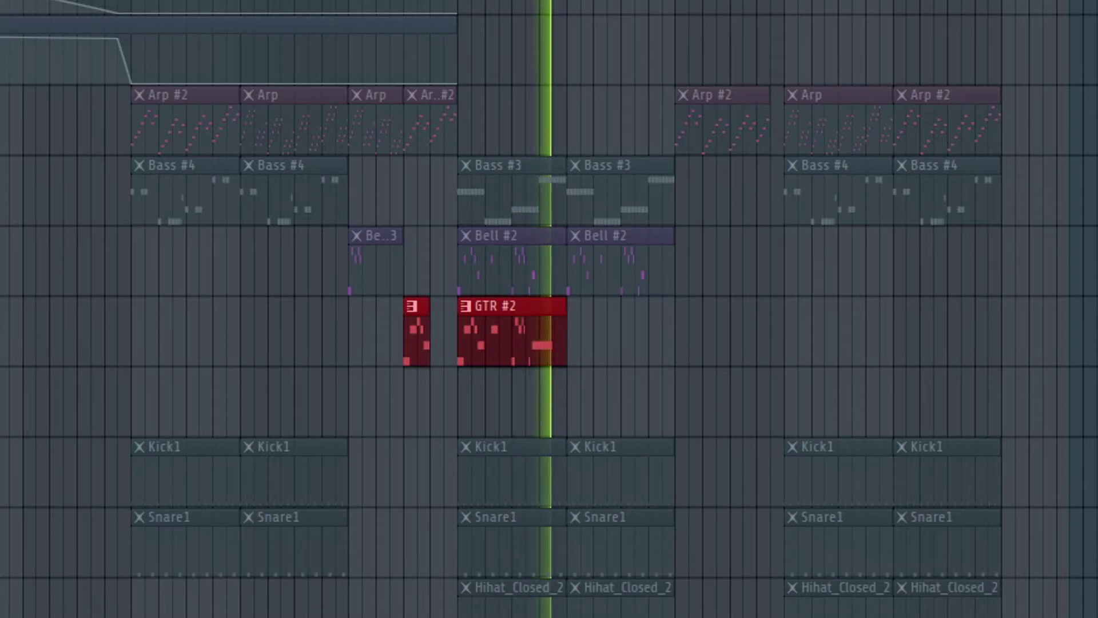
Inspect the GTR channel's Electric Sunburst Deluxe instrument in Kontakt Player, and close the plugin and the channel rack
left_click(584, 8)
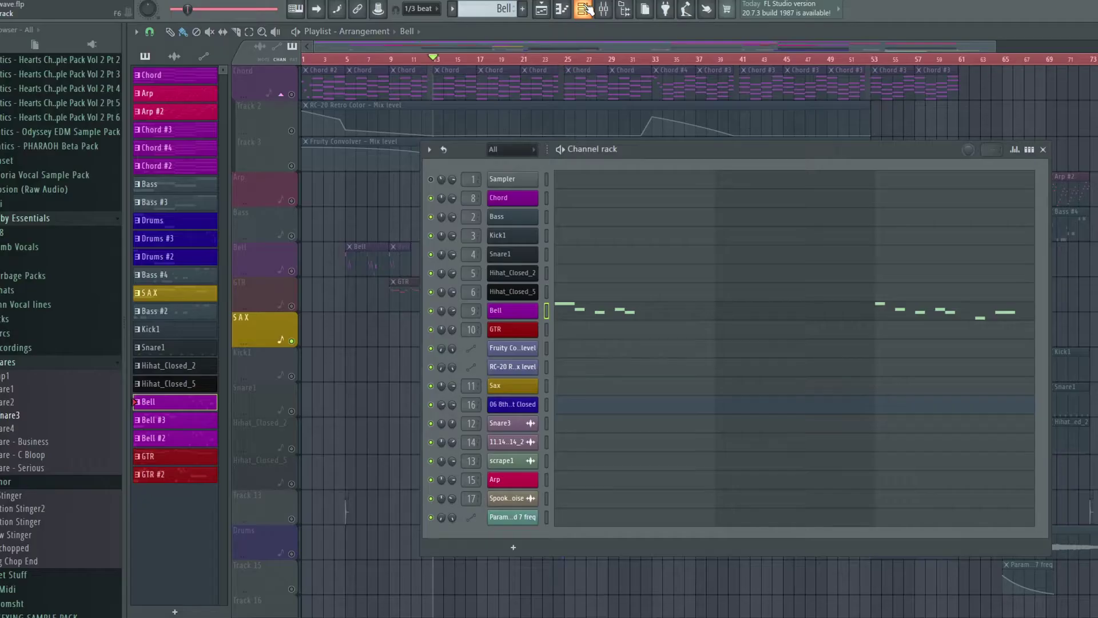
left_click(526, 330)
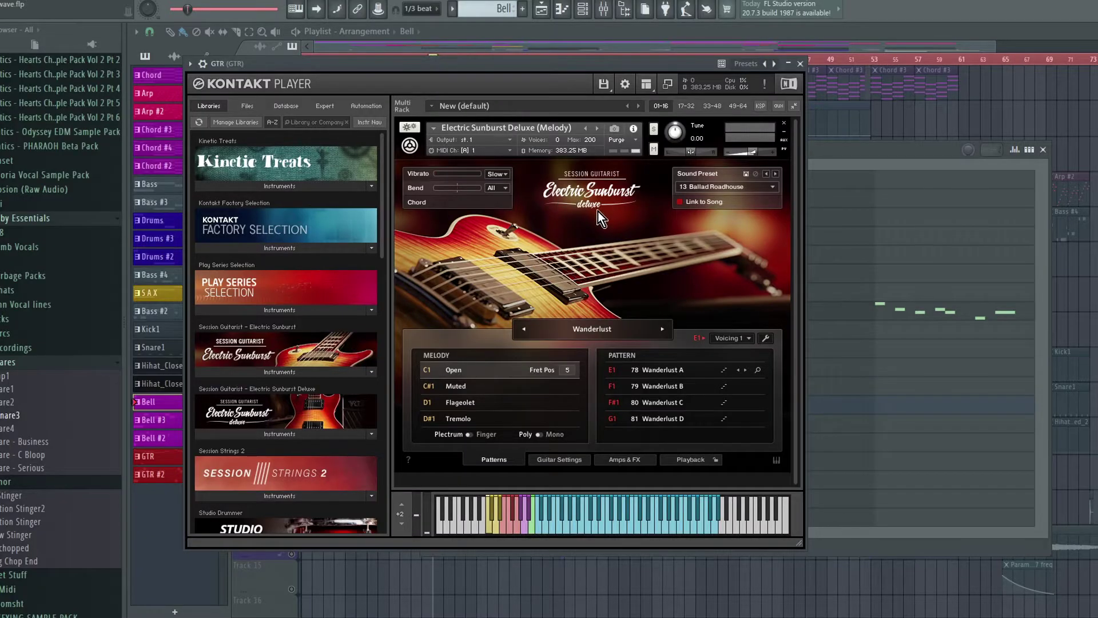
left_click_drag(573, 68, 691, 53)
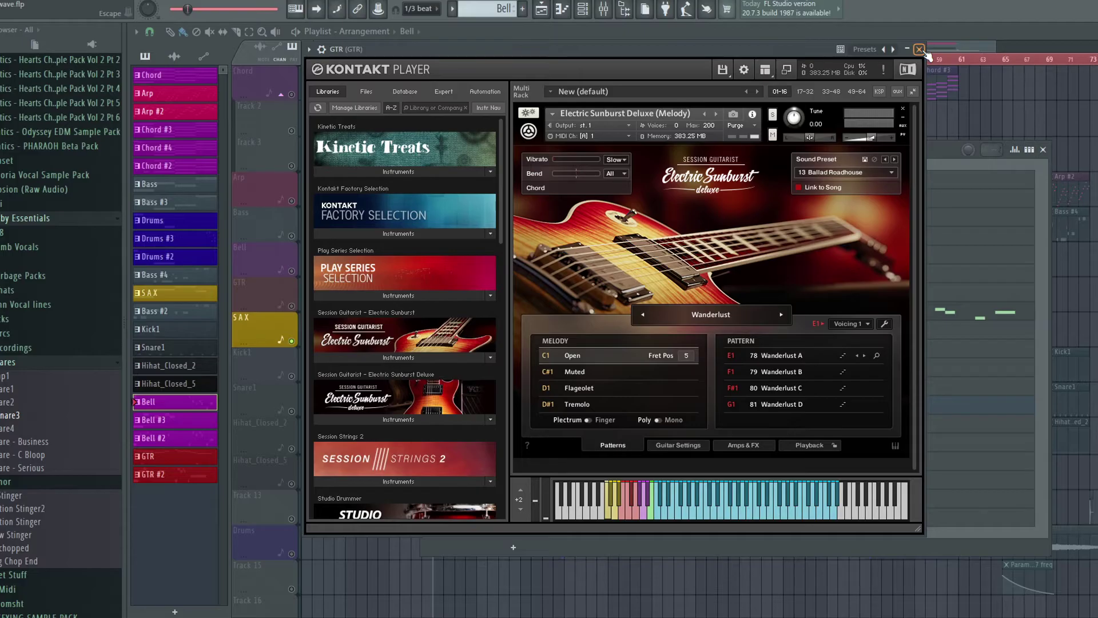
left_click(919, 49)
left_click(1043, 150)
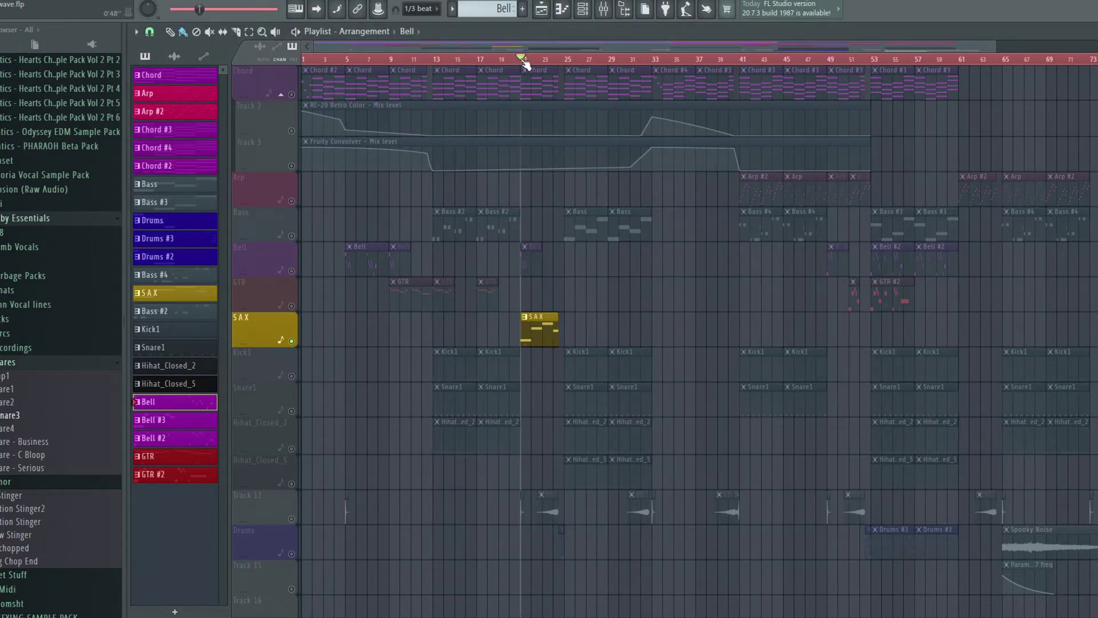
Listen to the soloed SAX track from bar 21 and stop playback
scroll(525, 64, "up", 3)
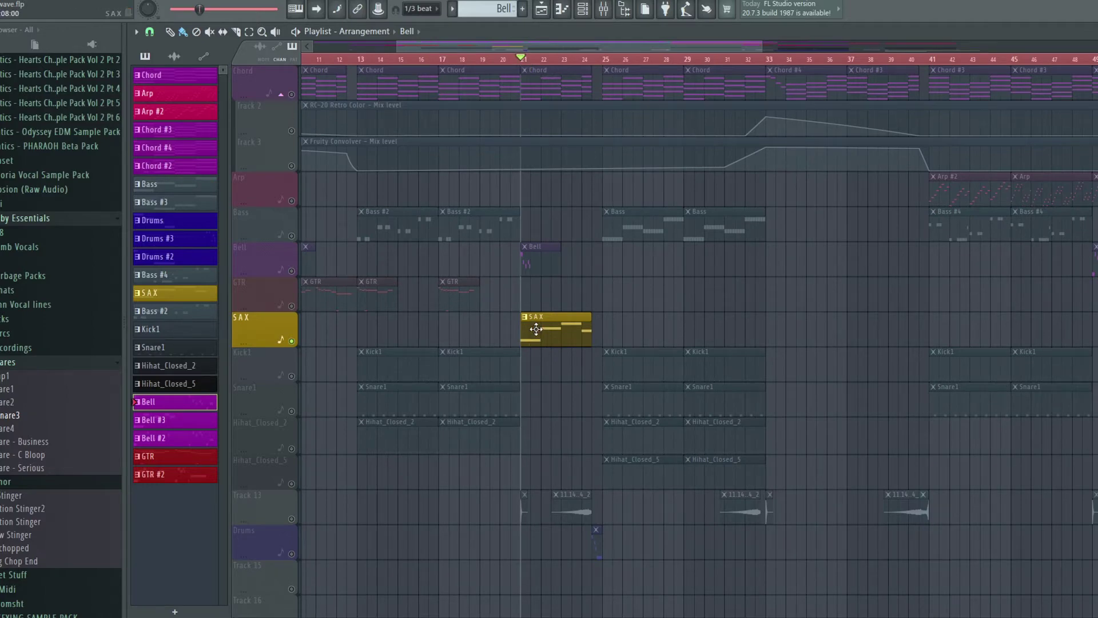
scroll(544, 67, "up", 3)
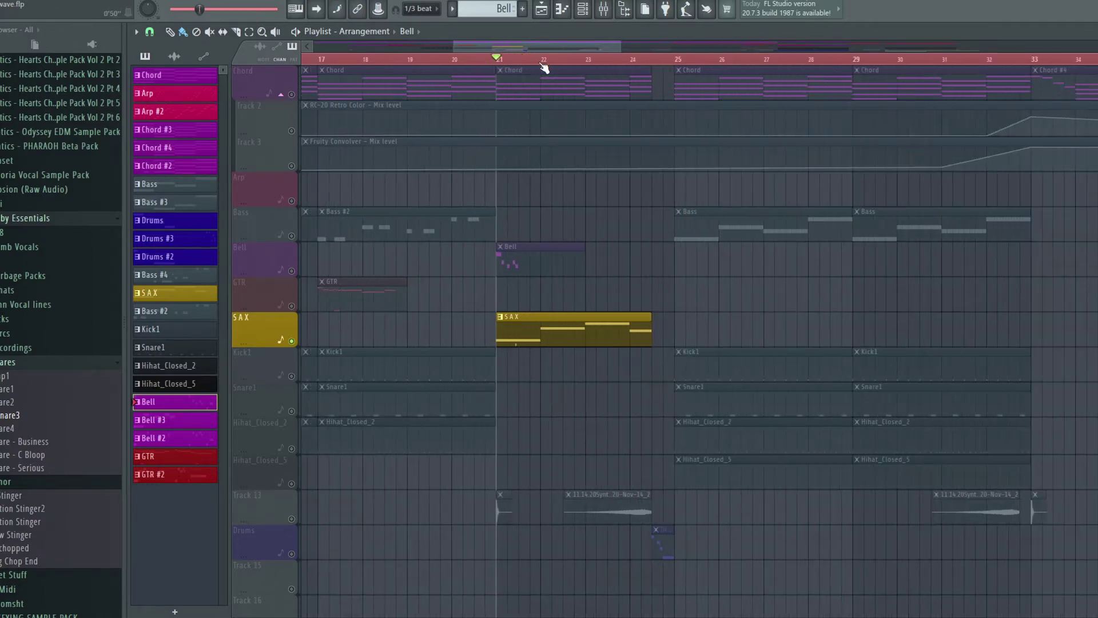
key("space")
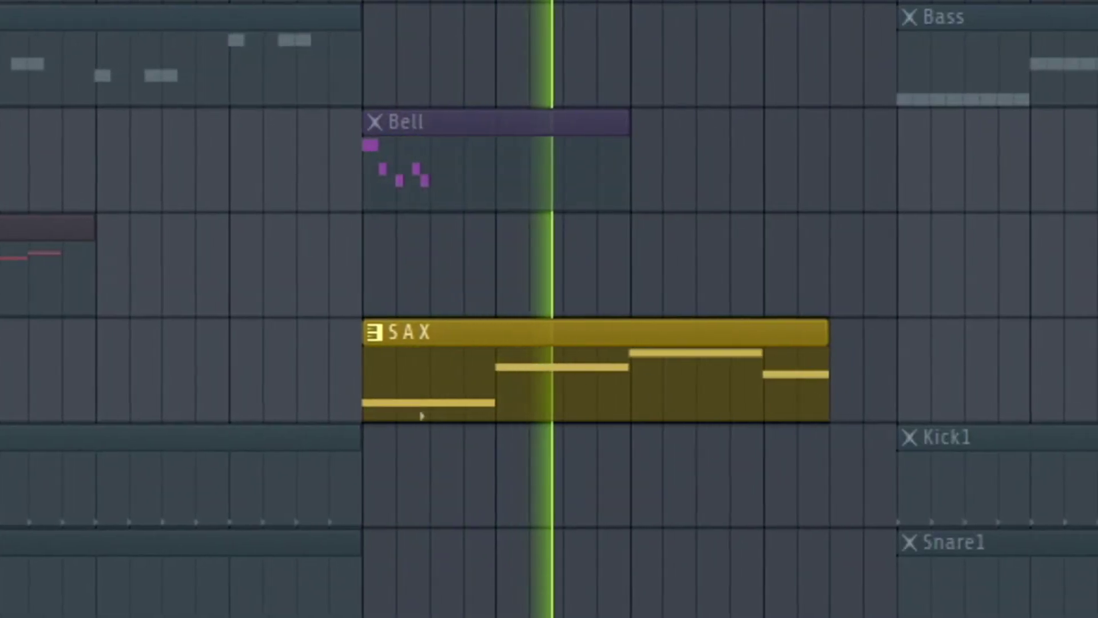
scroll(417, 416, "down", 1)
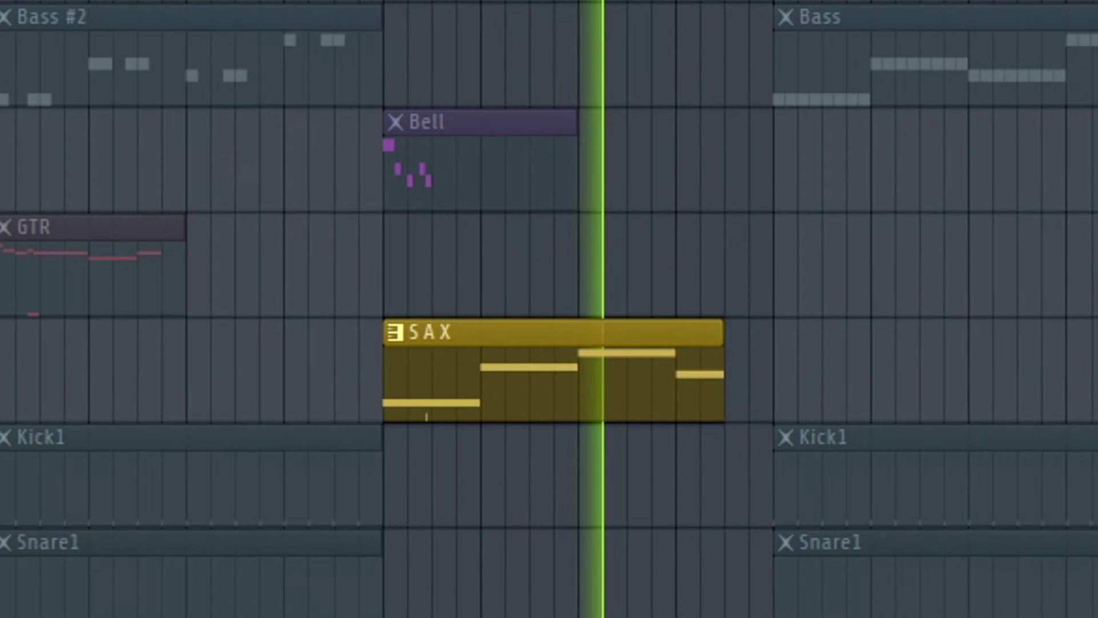
scroll(423, 416, "down", 2)
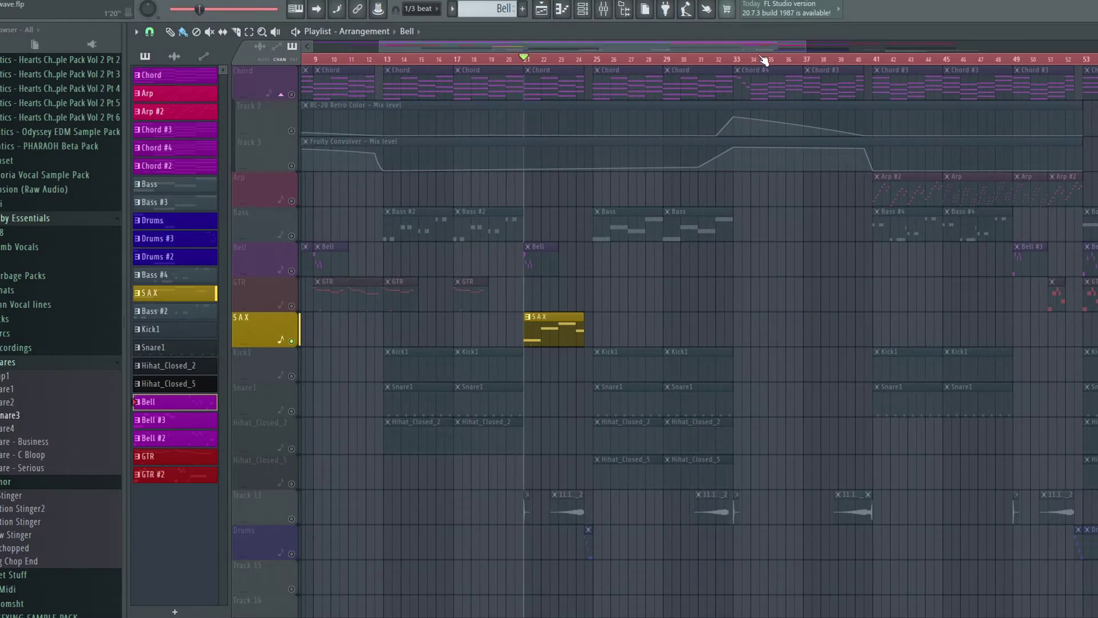
scroll(764, 60, "down", 3)
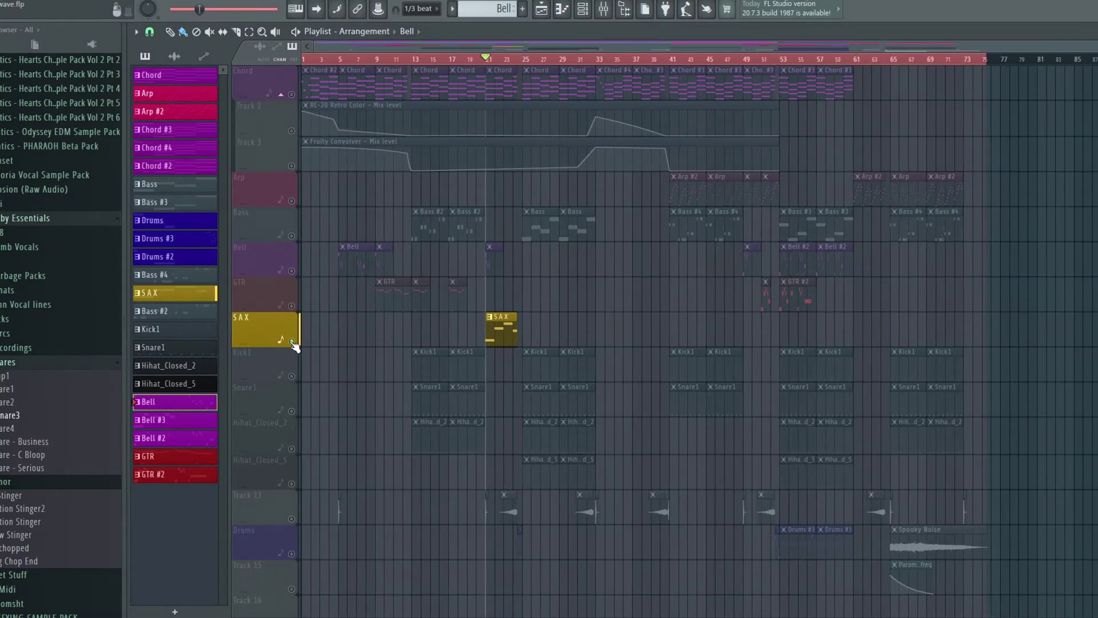
Unsolo the SAX track, leave only Kick1, Snare1 and Hihat_Closed_2 enabled, and listen to them from bar 13
right_click(291, 341)
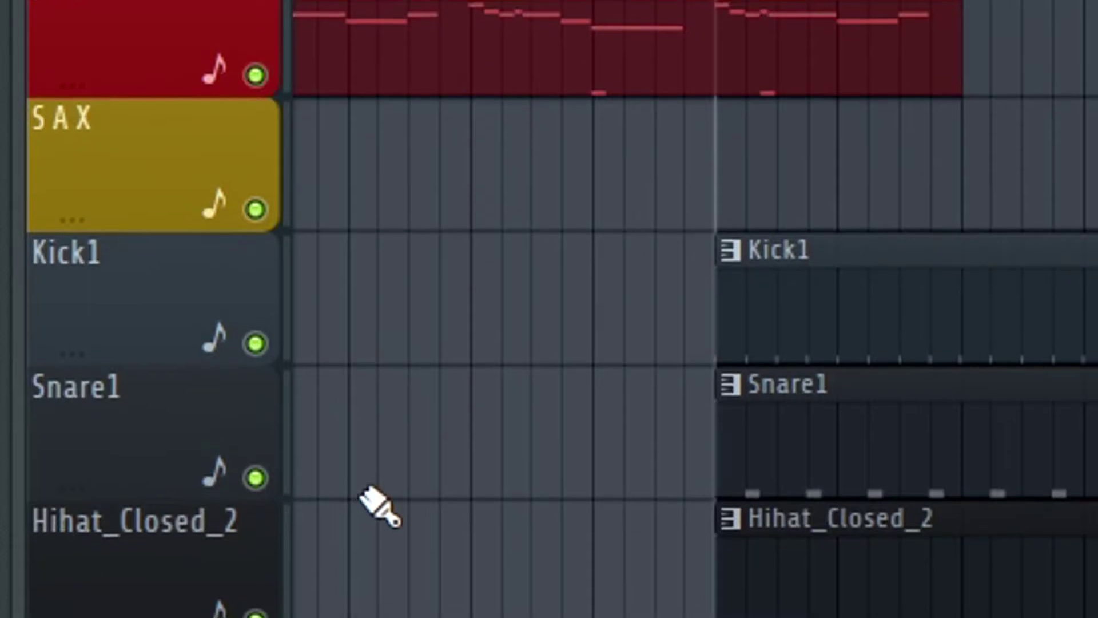
left_click(291, 375, "ctrl")
left_click(255, 429)
left_click(255, 572)
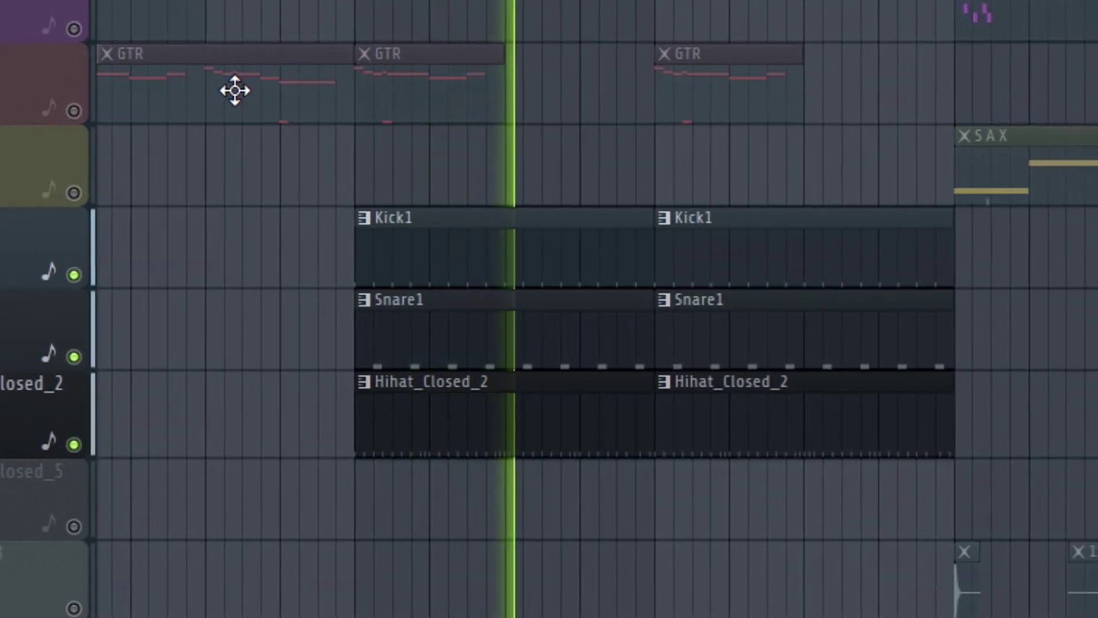
key("space")
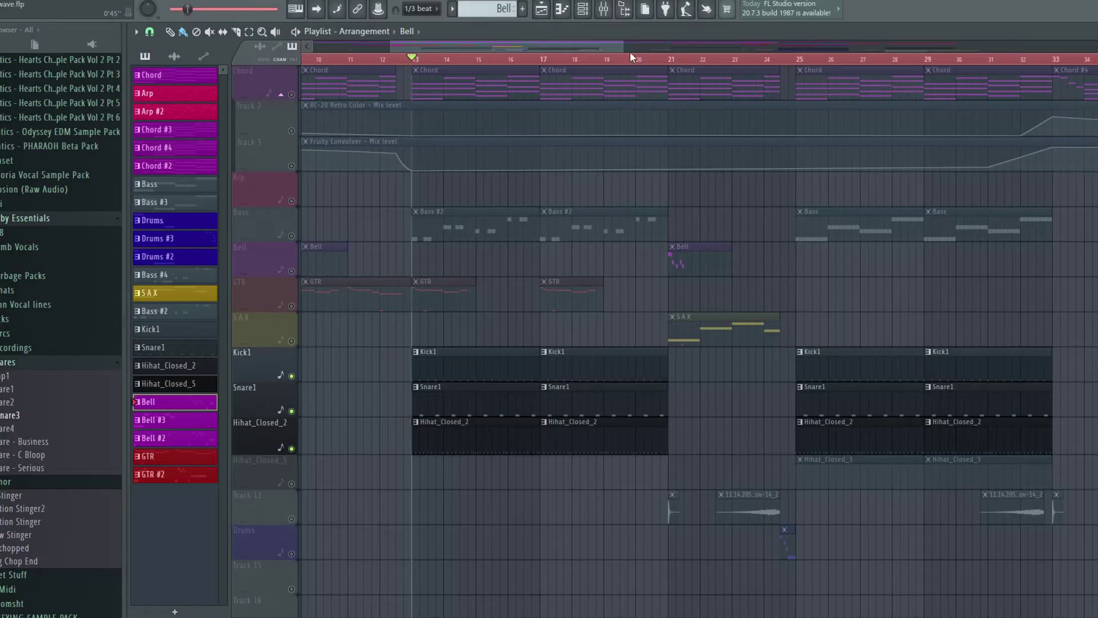
Listen to the drum tracks from bar 25 with Hihat_Closed_5 enabled as well, and stop playback
left_click_drag(604, 43, 655, 42)
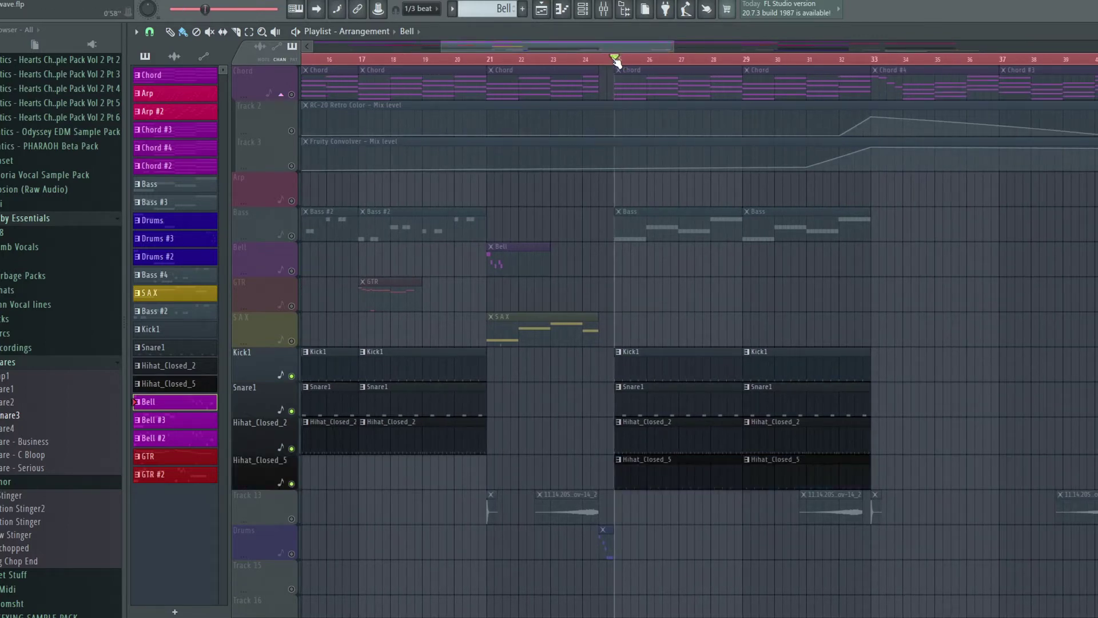
key("space")
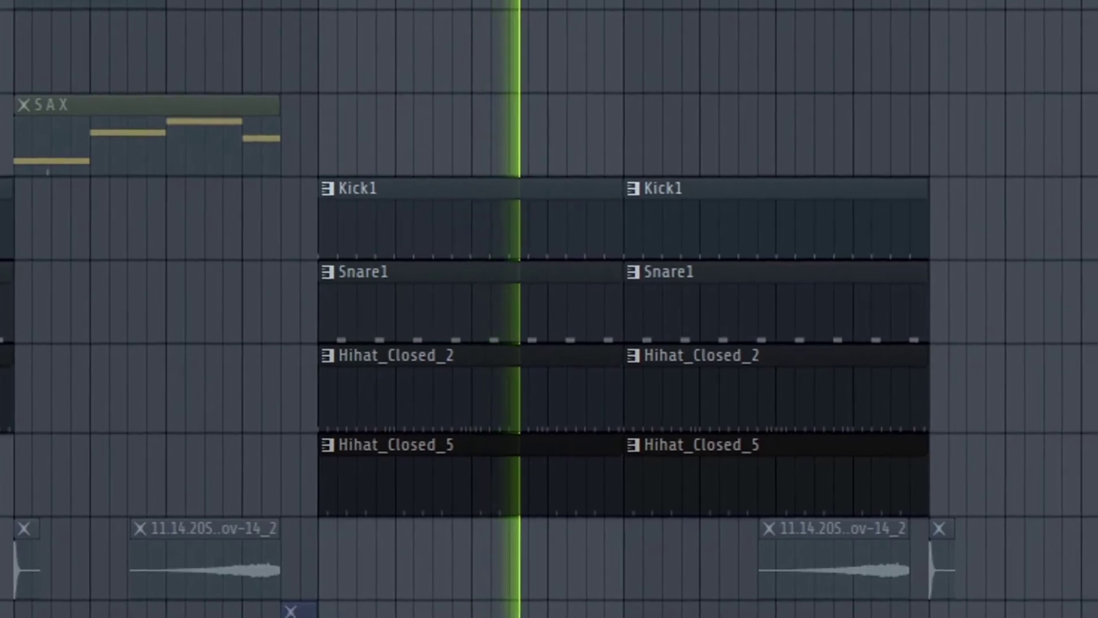
key("space")
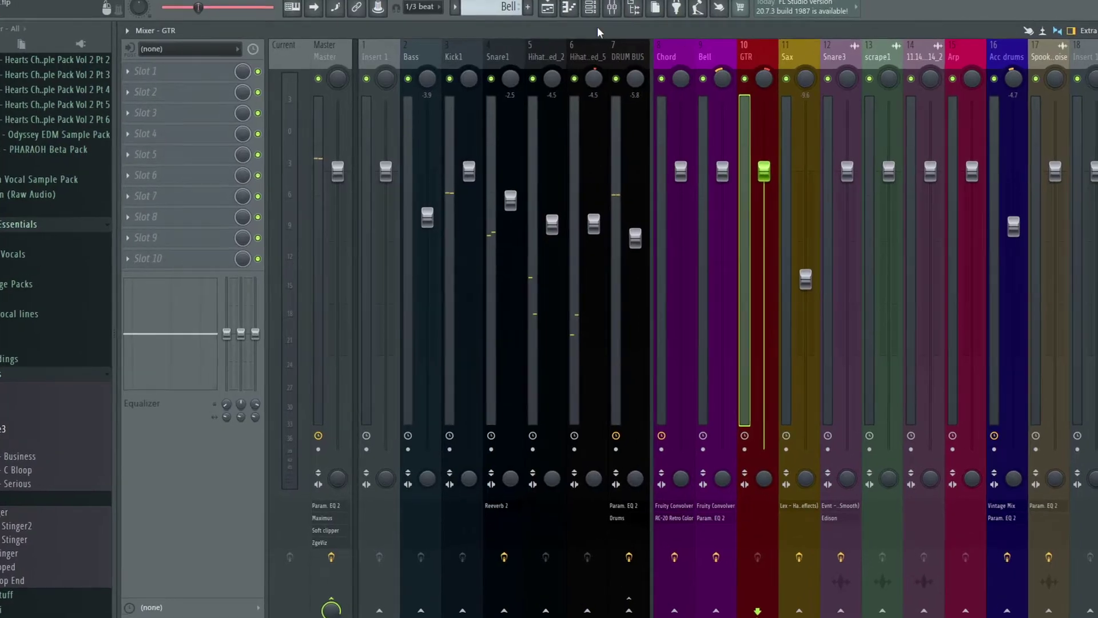
Inspect the Fruity parametric EQ 2 and Drums compressor on the DRUM BUS mixer track, close both, and return to the playlist
left_click(631, 55)
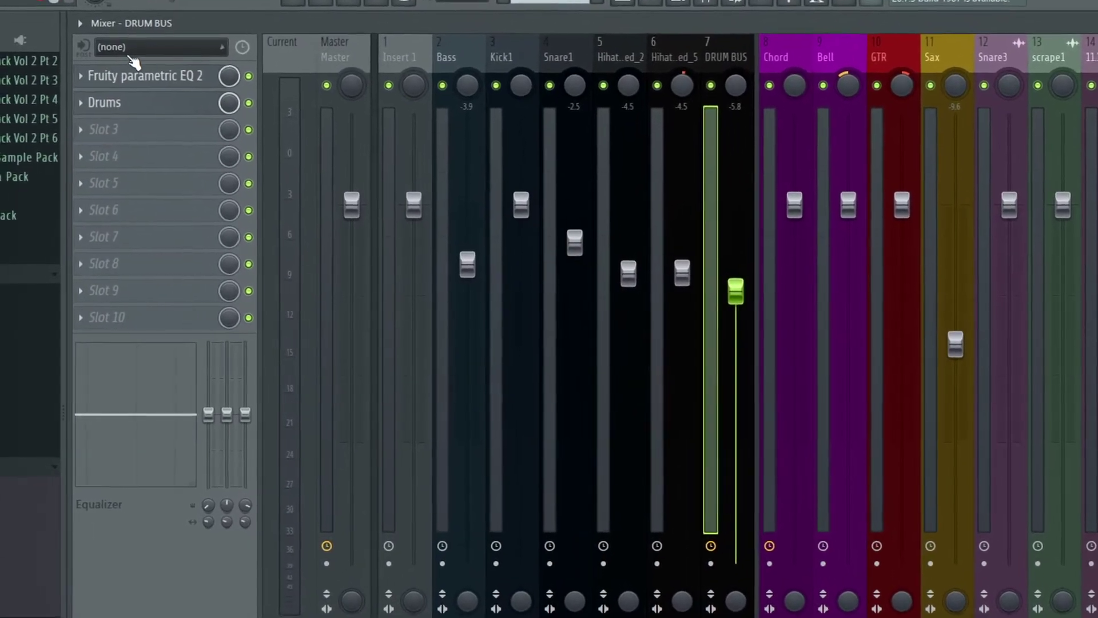
left_click(154, 74)
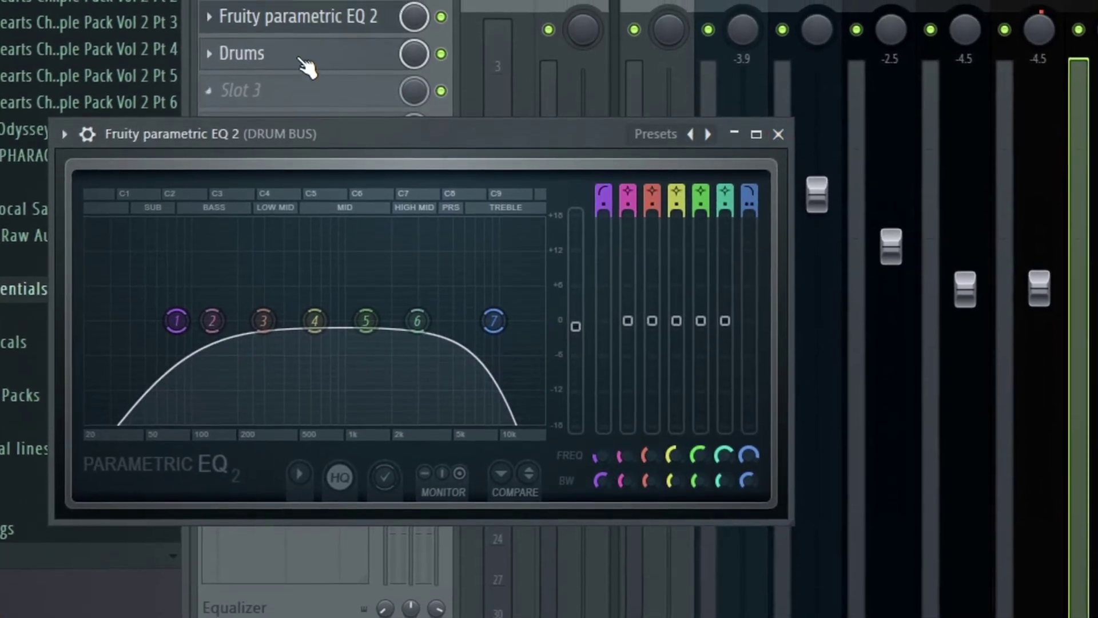
left_click(309, 58)
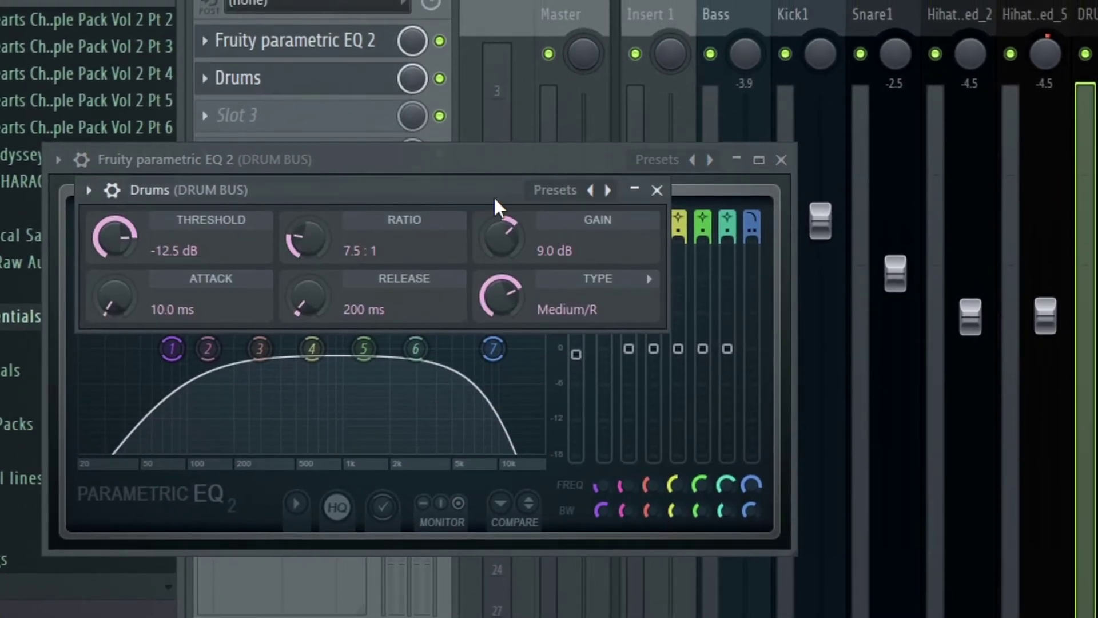
left_click(608, 189)
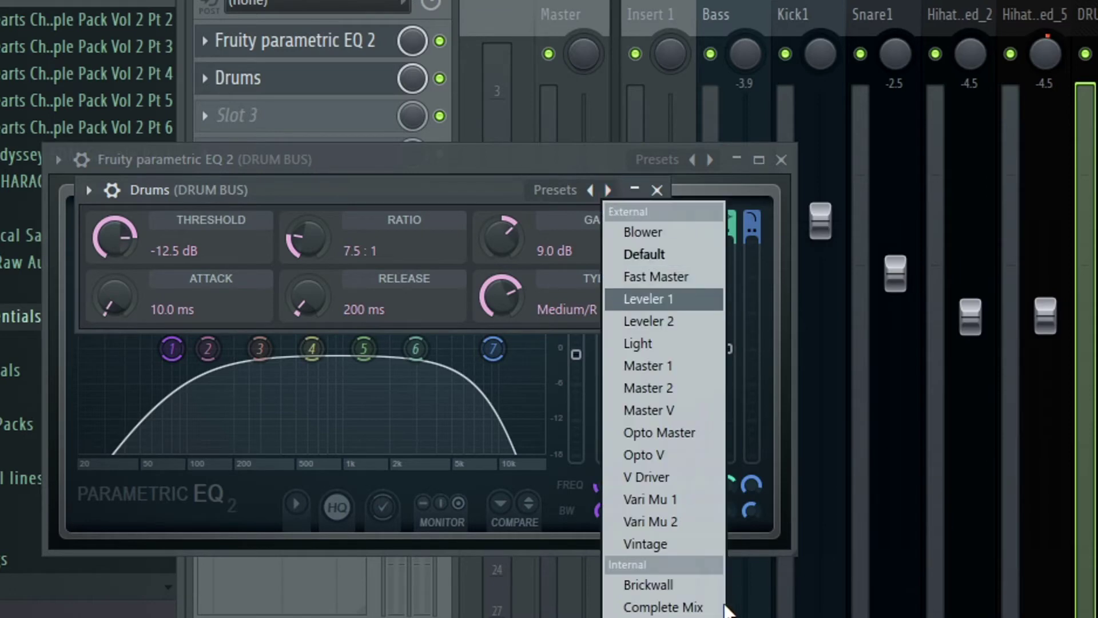
left_click(656, 190)
left_click(656, 190)
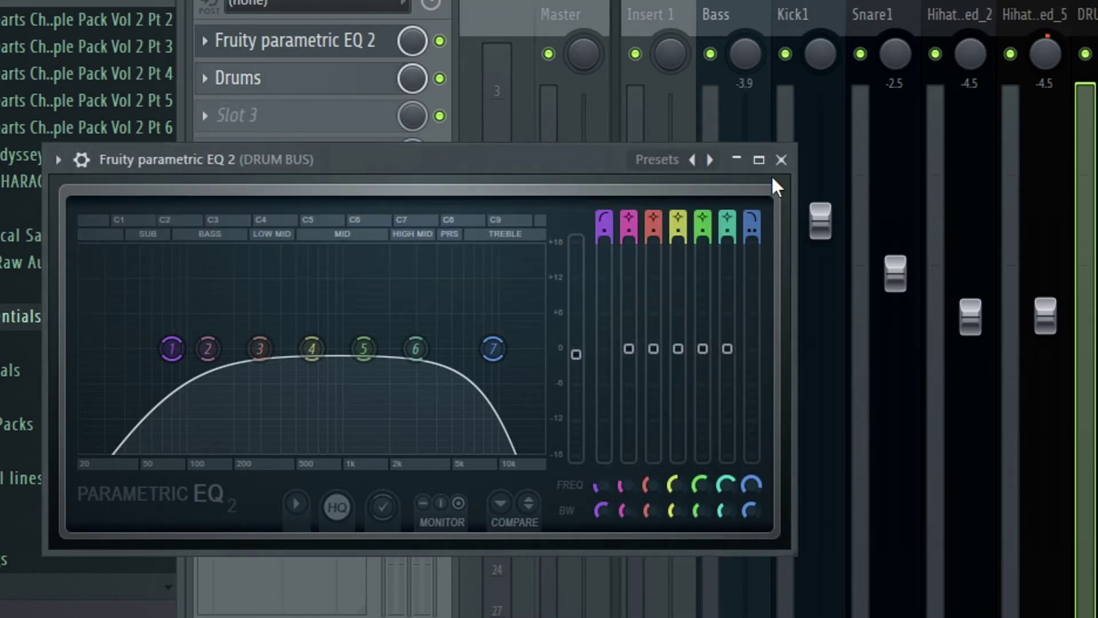
left_click(788, 165)
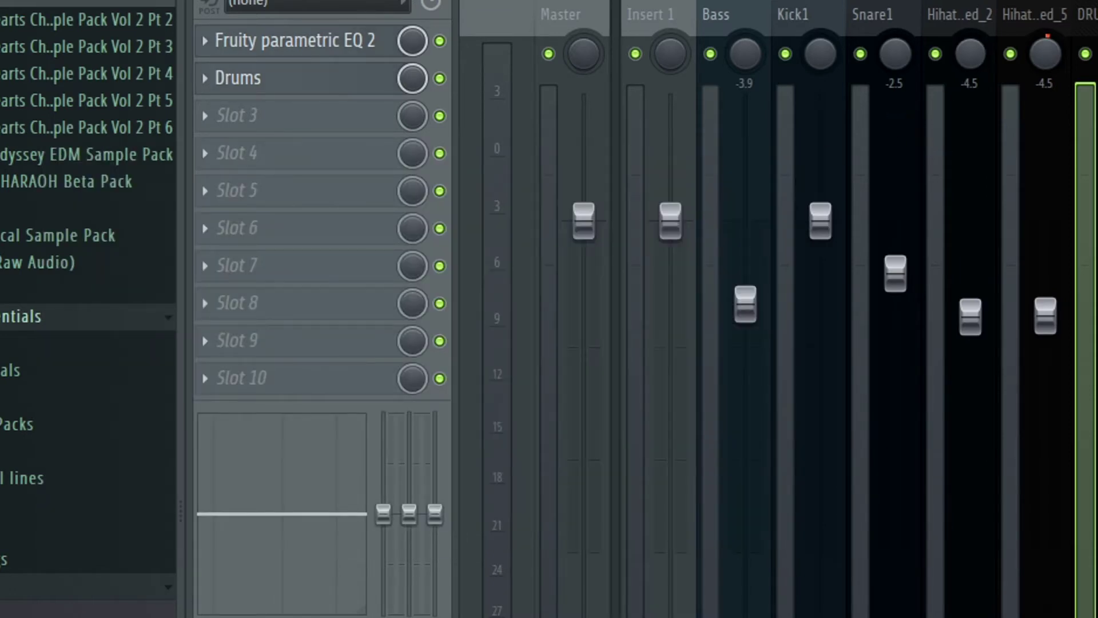
key("F9")
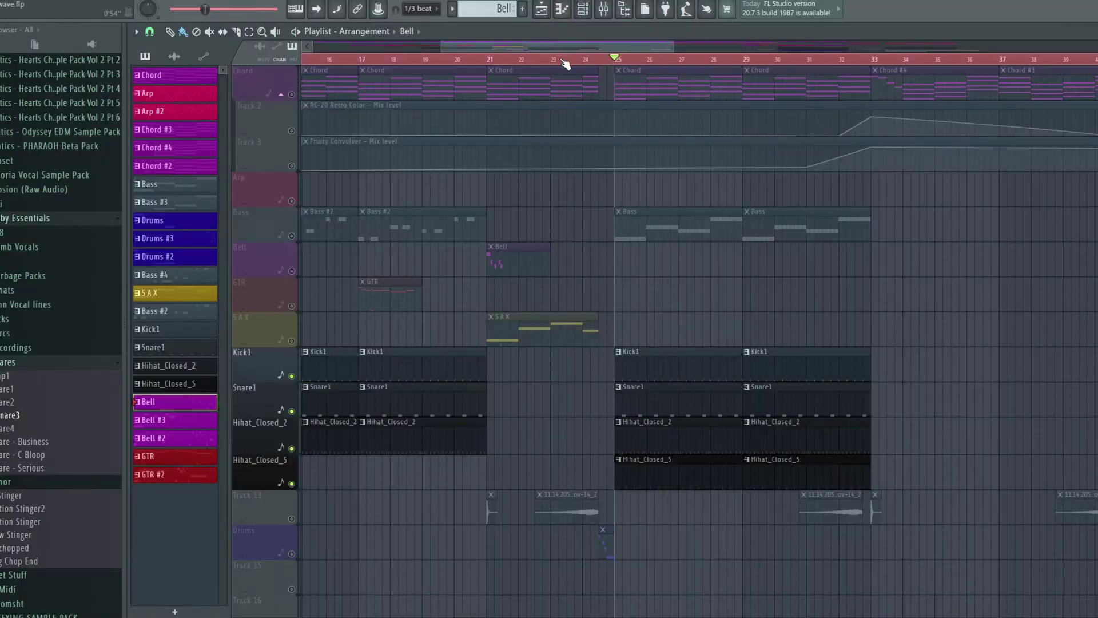
Enable the Drums track, listen to it together with the other drum tracks from just before bar 53, and stop playback
scroll(565, 64, "down", 4)
scroll(400, 286, "down", 4)
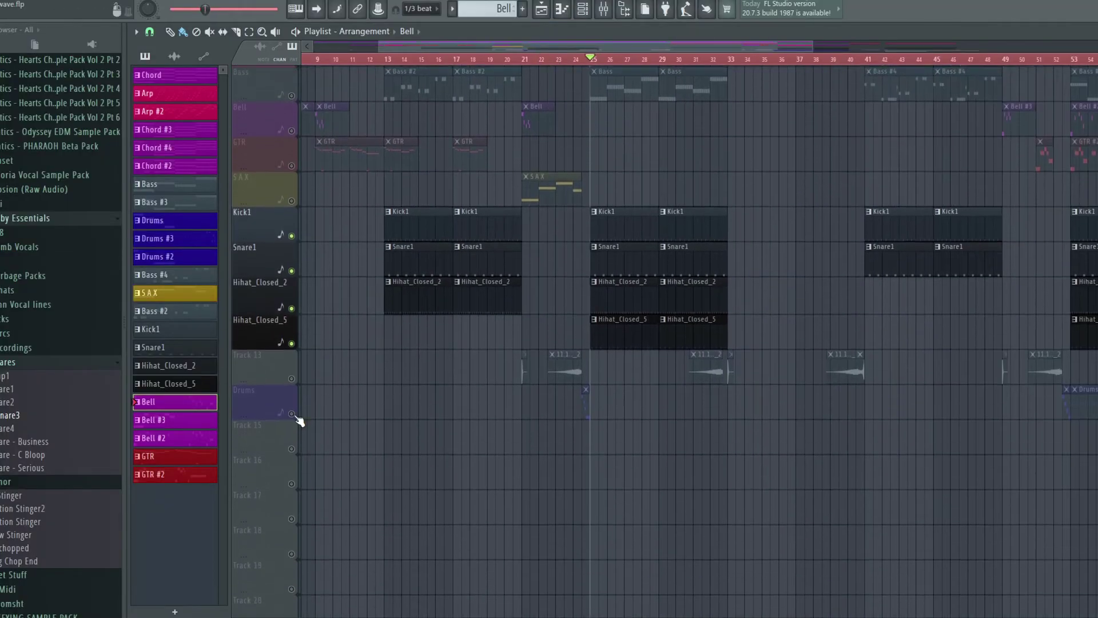
left_click(291, 413)
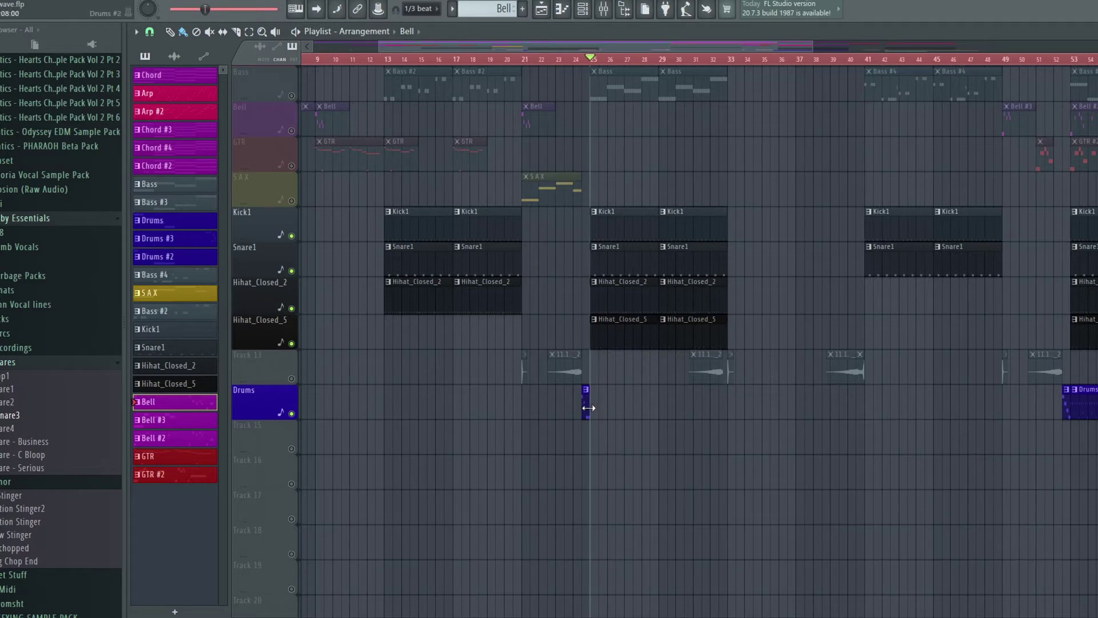
left_click_drag(590, 59, 809, 49)
left_click(604, 60)
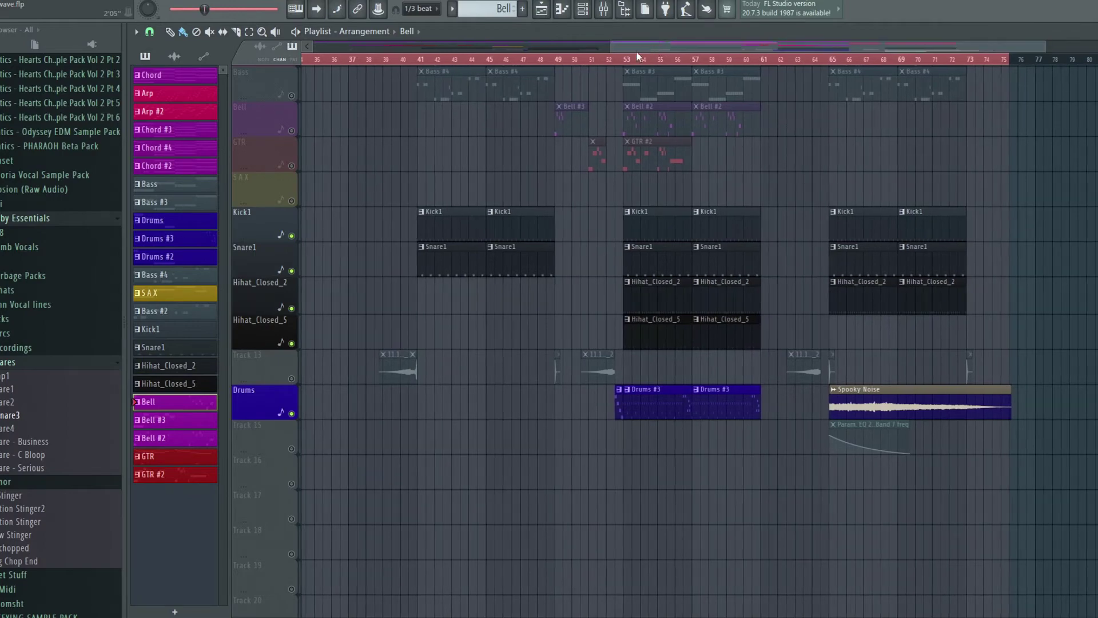
scroll(627, 60, "up", 3)
key("space")
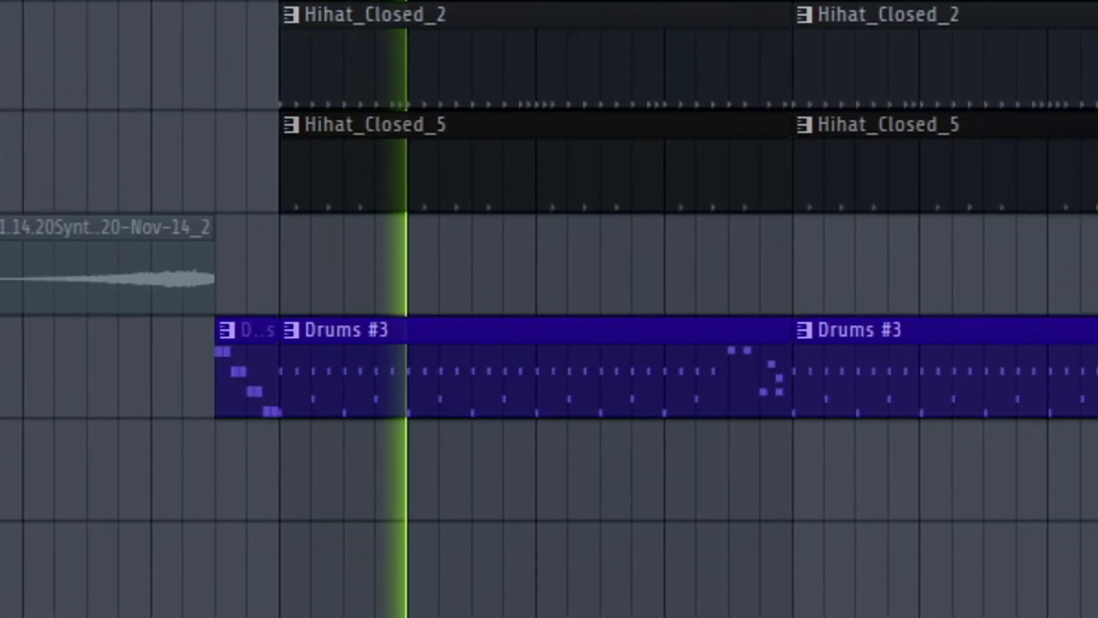
key("space")
Inspect the Fruity parametric EQ 2 on the Acc drums mixer track, close it, and return to the playlist
key("F9")
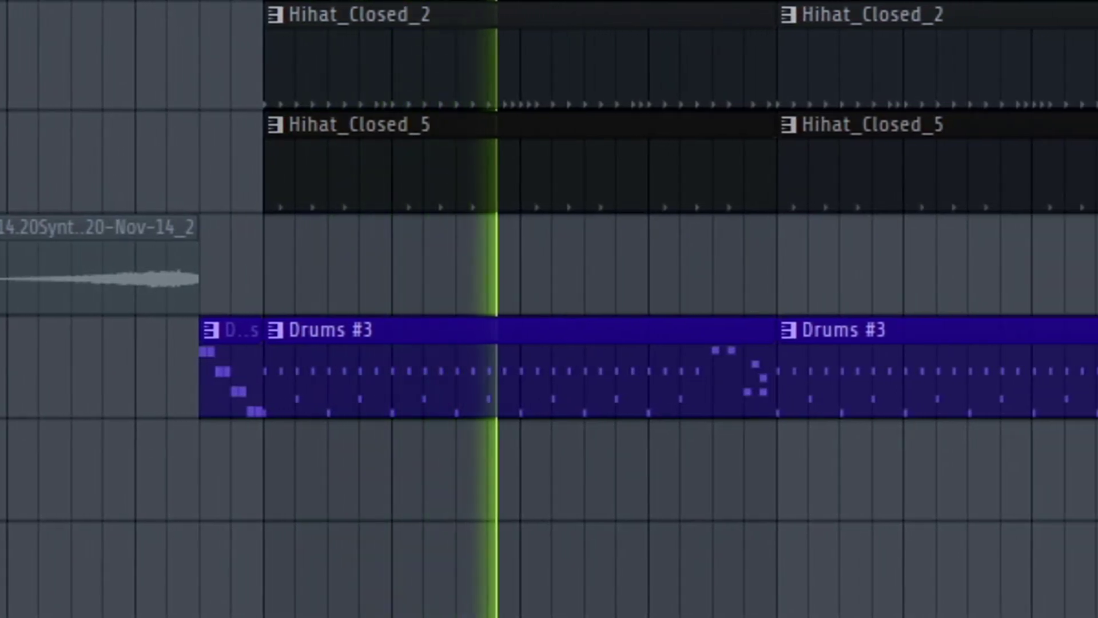
left_click(980, 60)
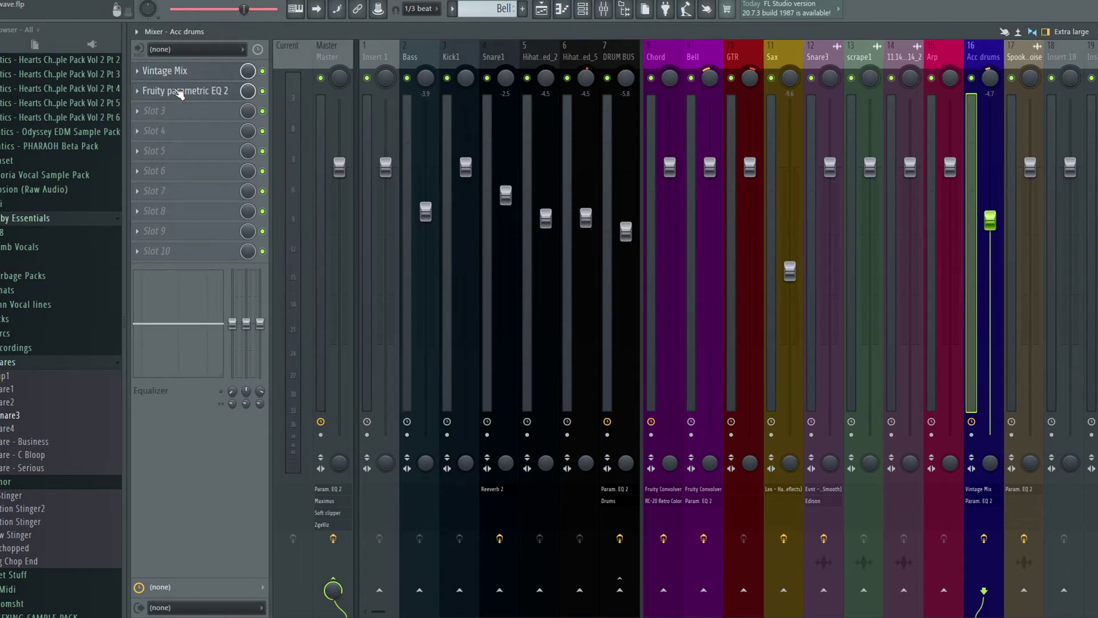
left_click(193, 90)
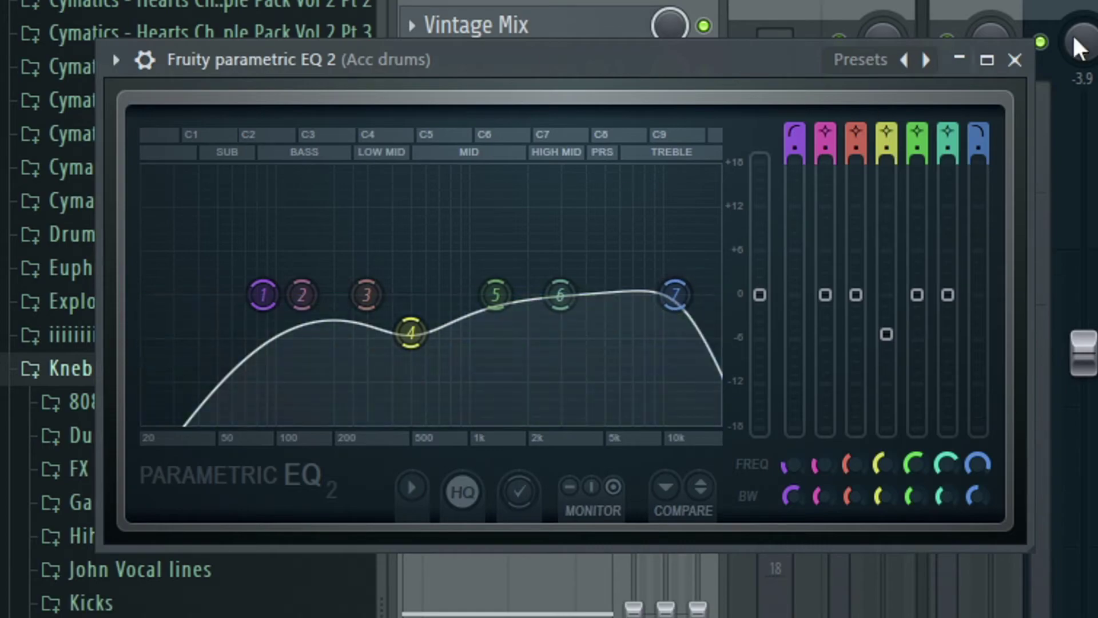
left_click(1015, 59)
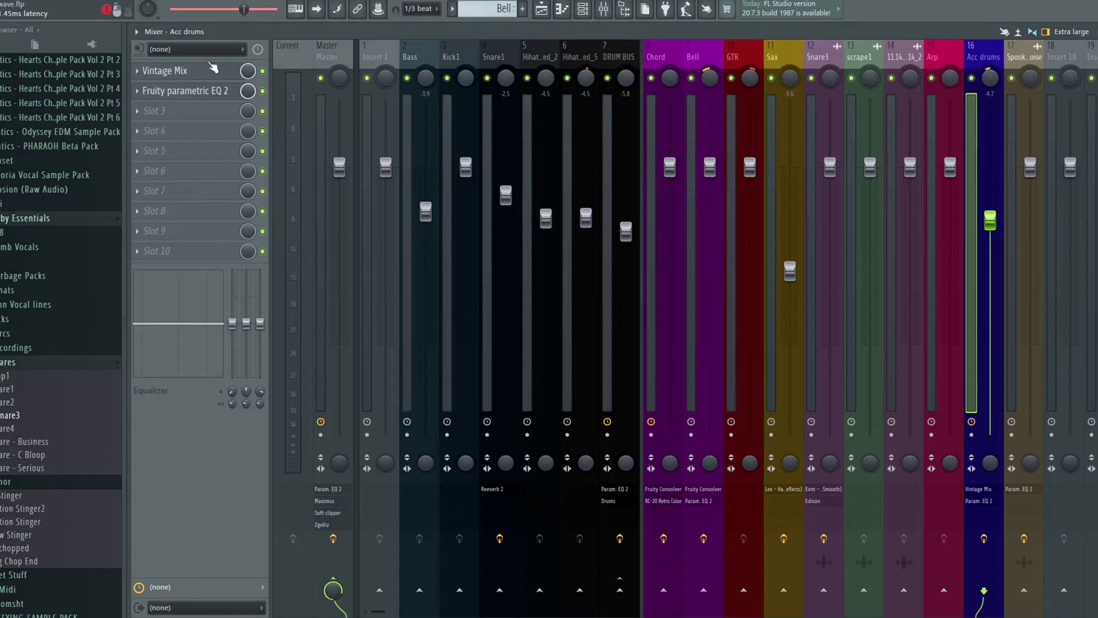
left_click(604, 12)
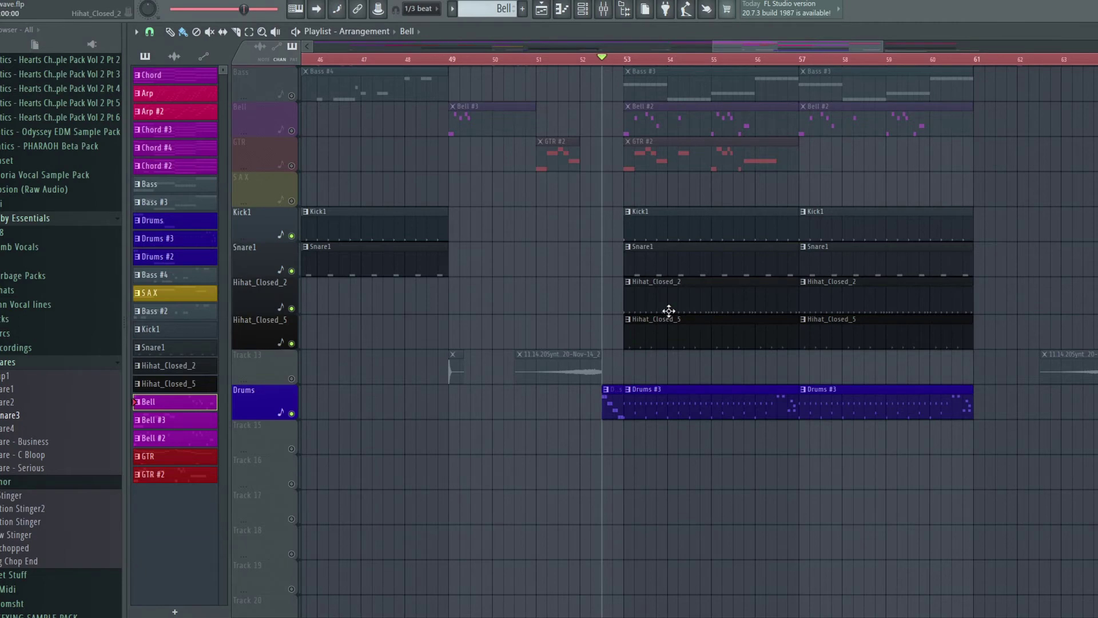
Inspect the 06 8th Hat Closed channel's Kontakt Studio Drummer kit and library list, and close the plugin and channel rack
left_click(591, 11)
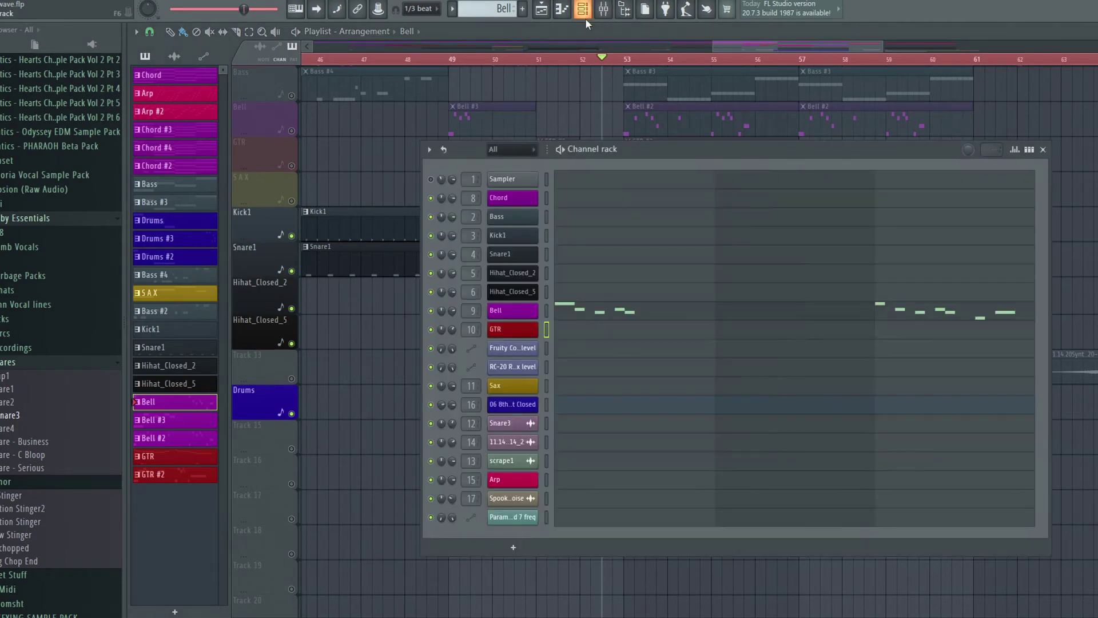
left_click(525, 405)
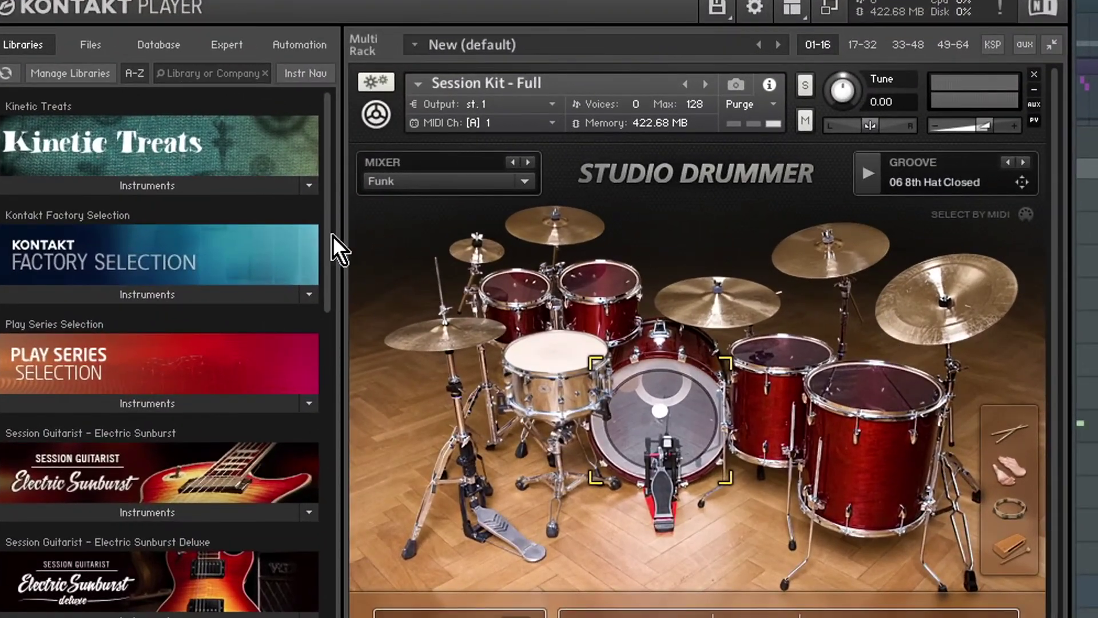
scroll(334, 235, "down", 20)
scroll(345, 495, "up", 1)
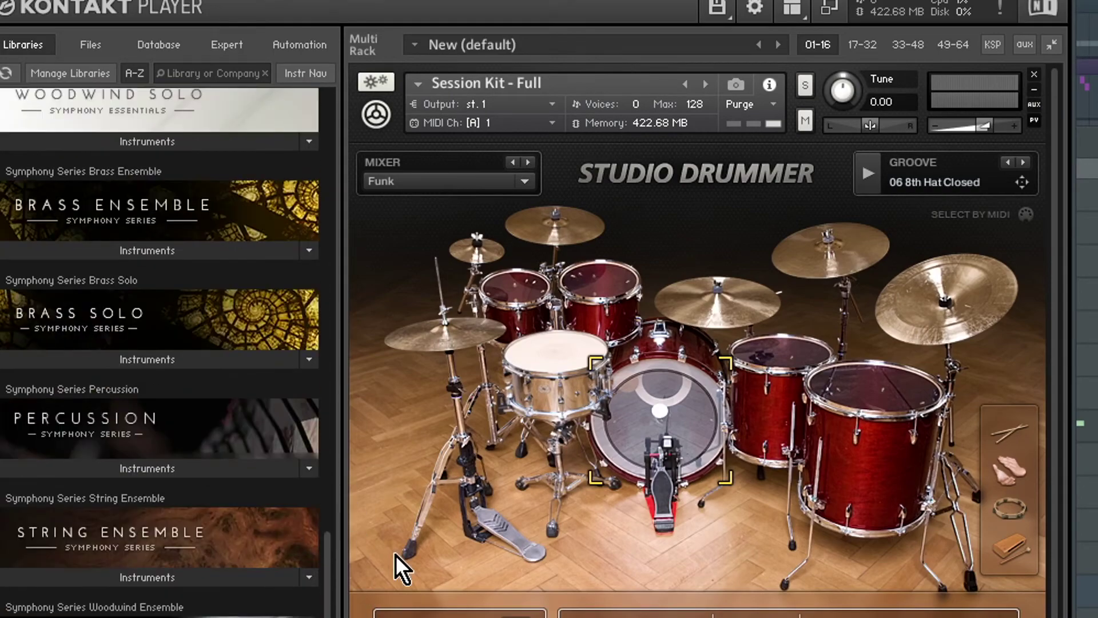
scroll(160, 343, "up", 20)
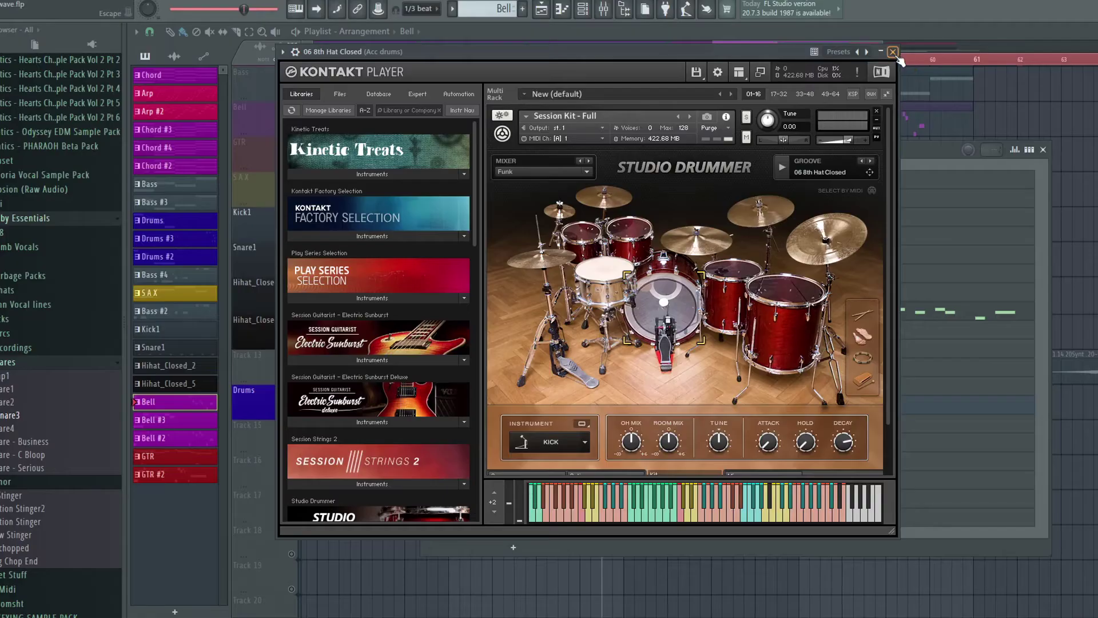
left_click(893, 52)
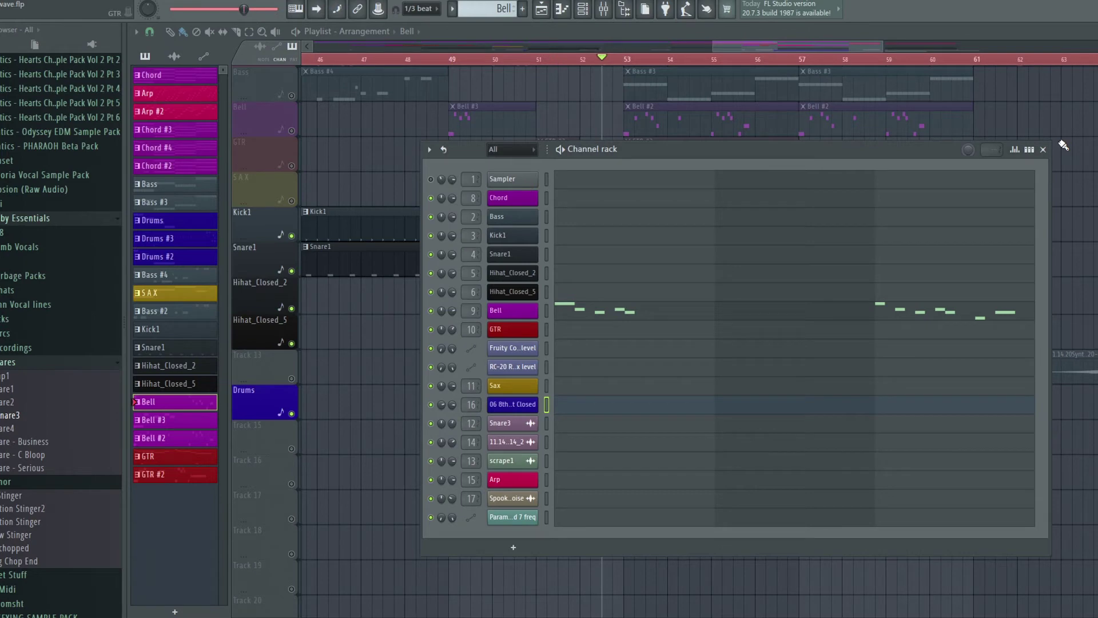
left_click(1043, 150)
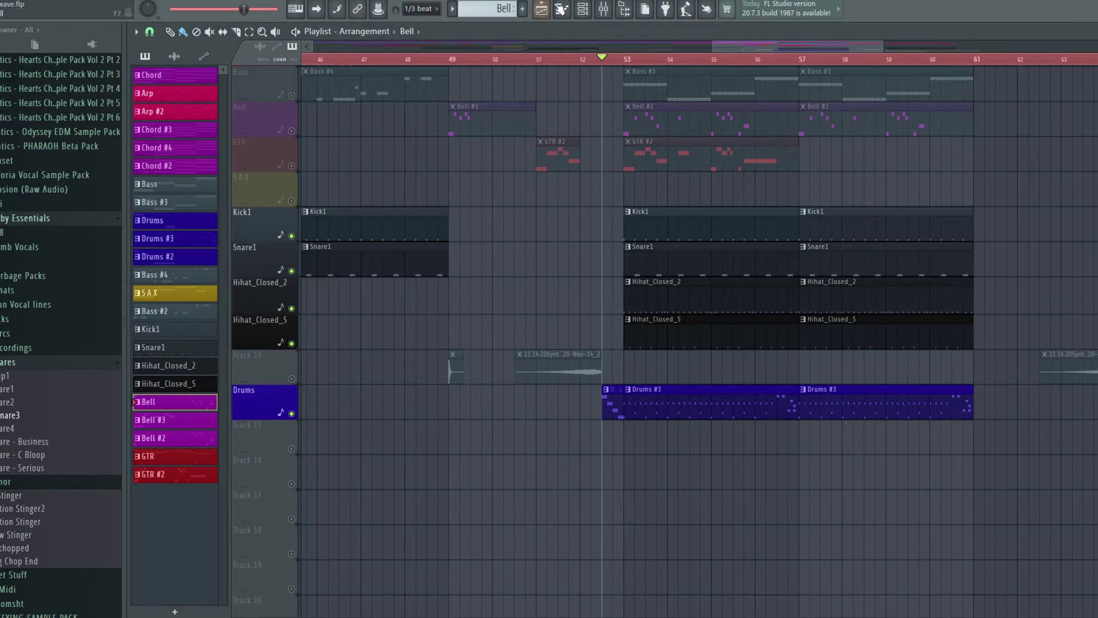
Enable Track 13 and mute the Drums, Hihat_Closed_5, Hihat_Closed_2, Snare1 and Kick1 tracks
scroll(557, 66, "down", 8)
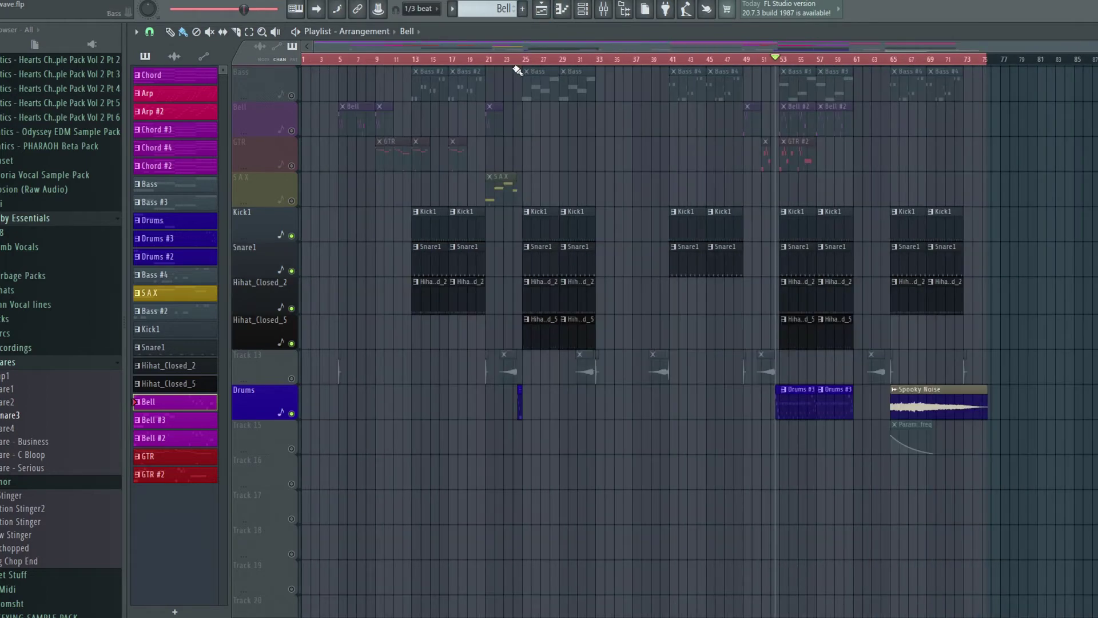
left_click(292, 379)
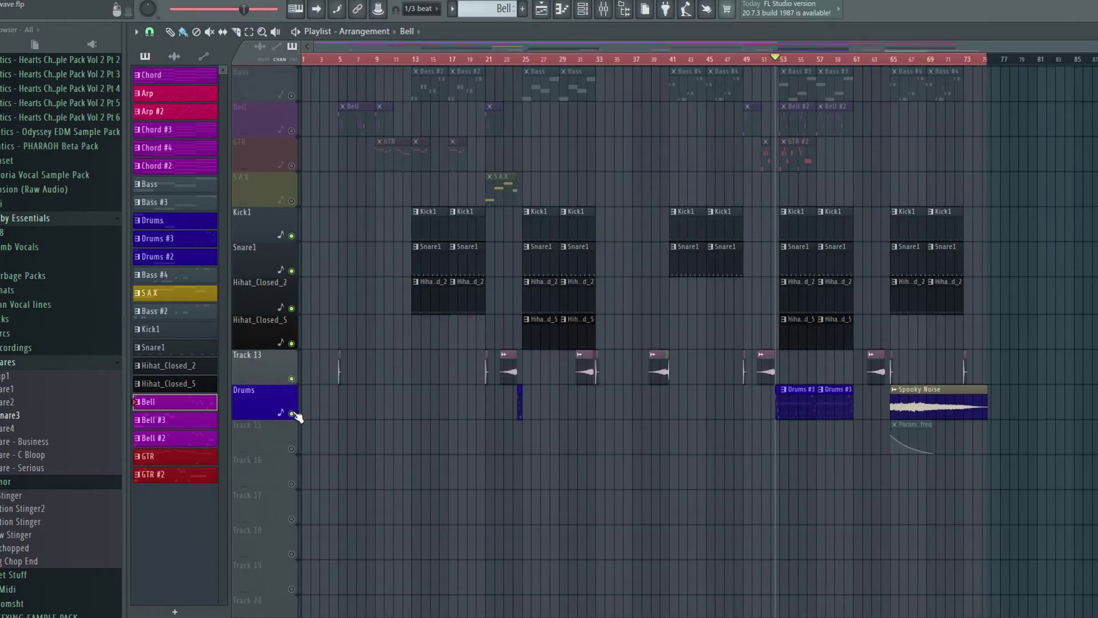
left_click(292, 413)
left_click(292, 343)
left_click(291, 308)
left_click(291, 270)
left_click(292, 235)
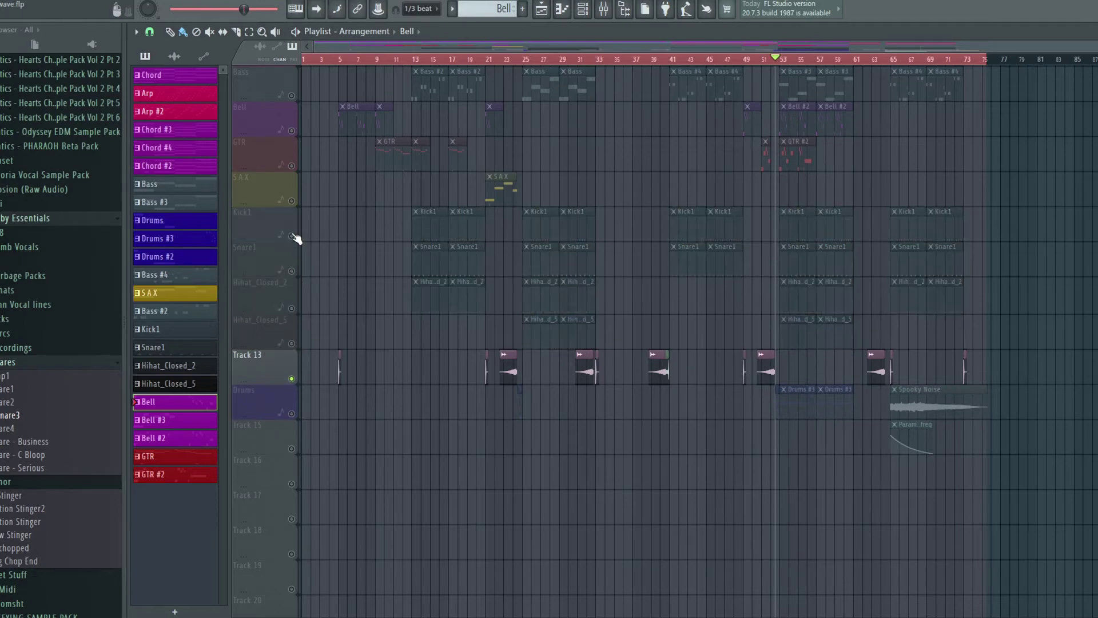
Listen to the Snare3 clip on Track 13 from bar 5 and stop playback
scroll(355, 68, "up", 4)
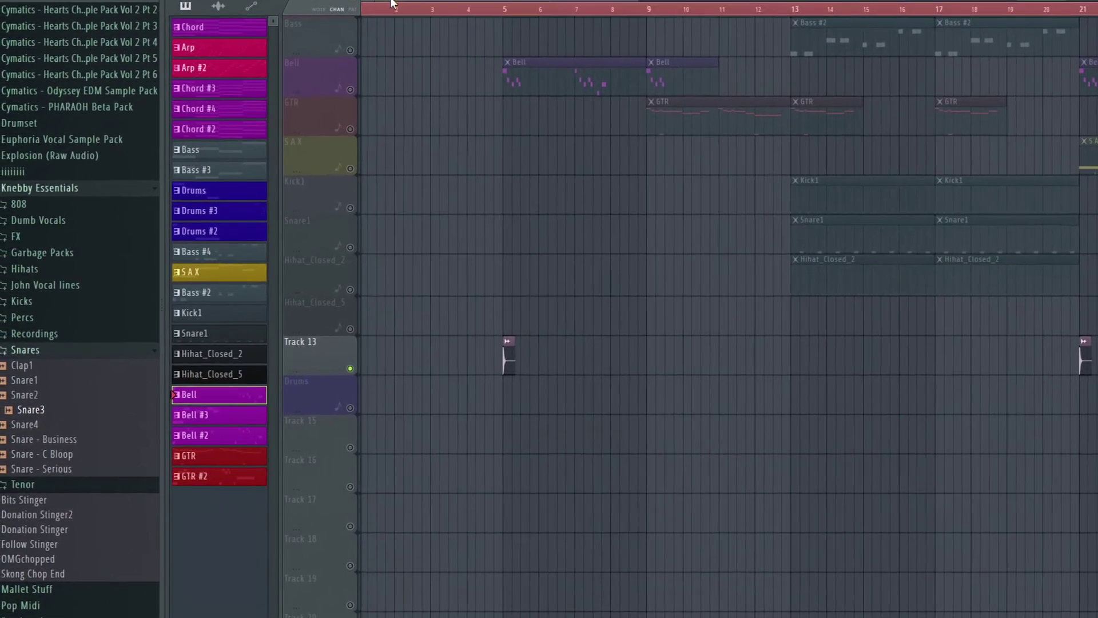
left_click_drag(66, 399, 105, 395)
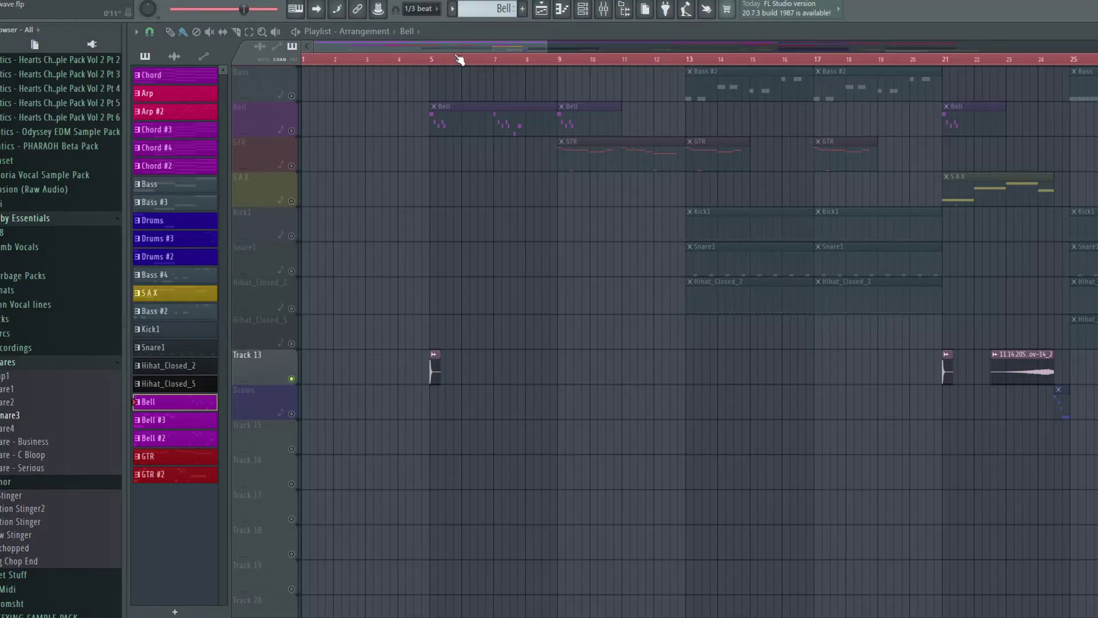
left_click(433, 61)
left_click(422, 63)
left_click(432, 63)
scroll(432, 62, "up", 4)
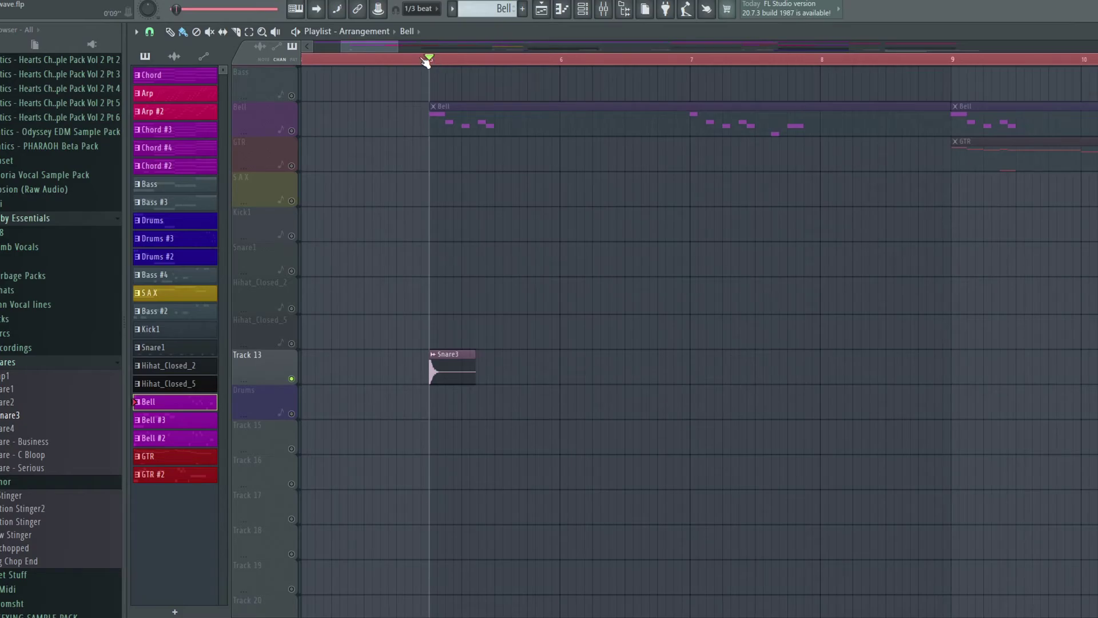
key("space")
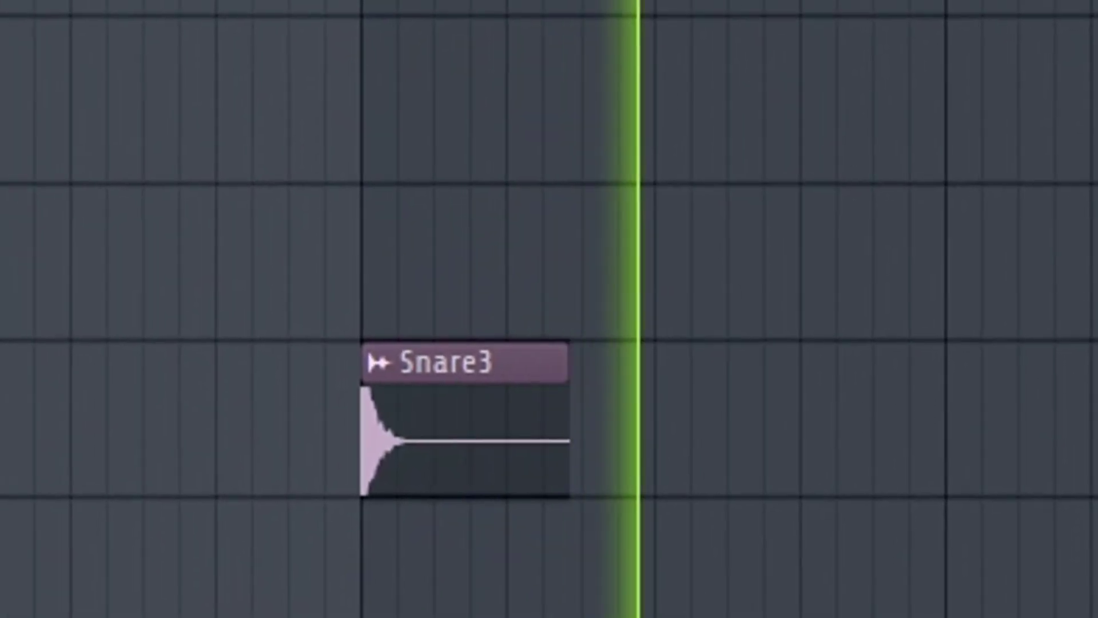
scroll(548, 308, "down", 5)
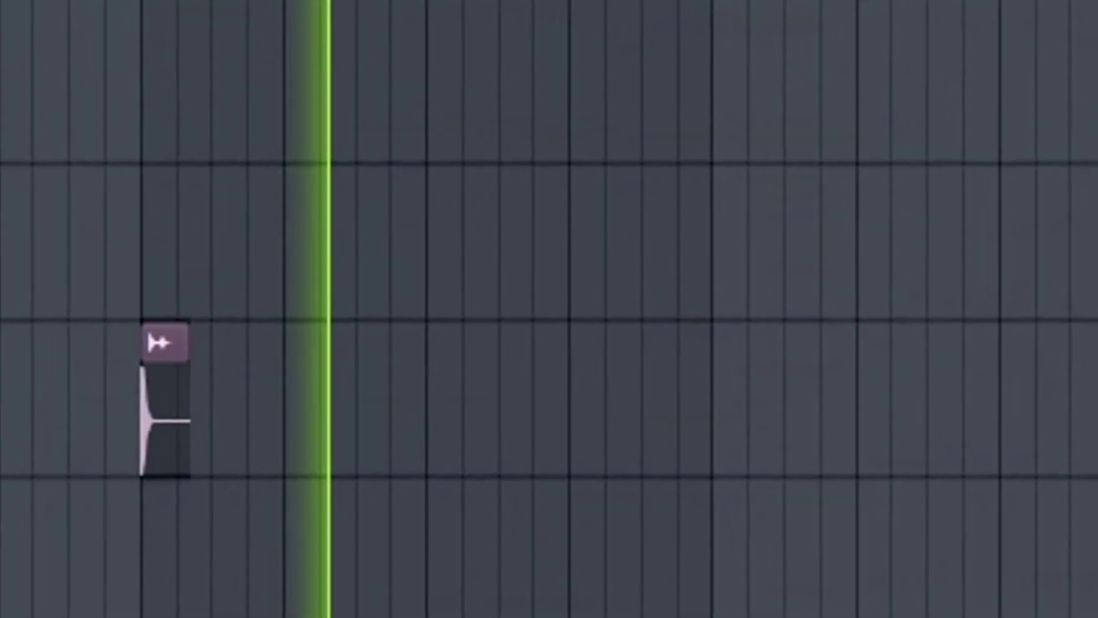
key("space")
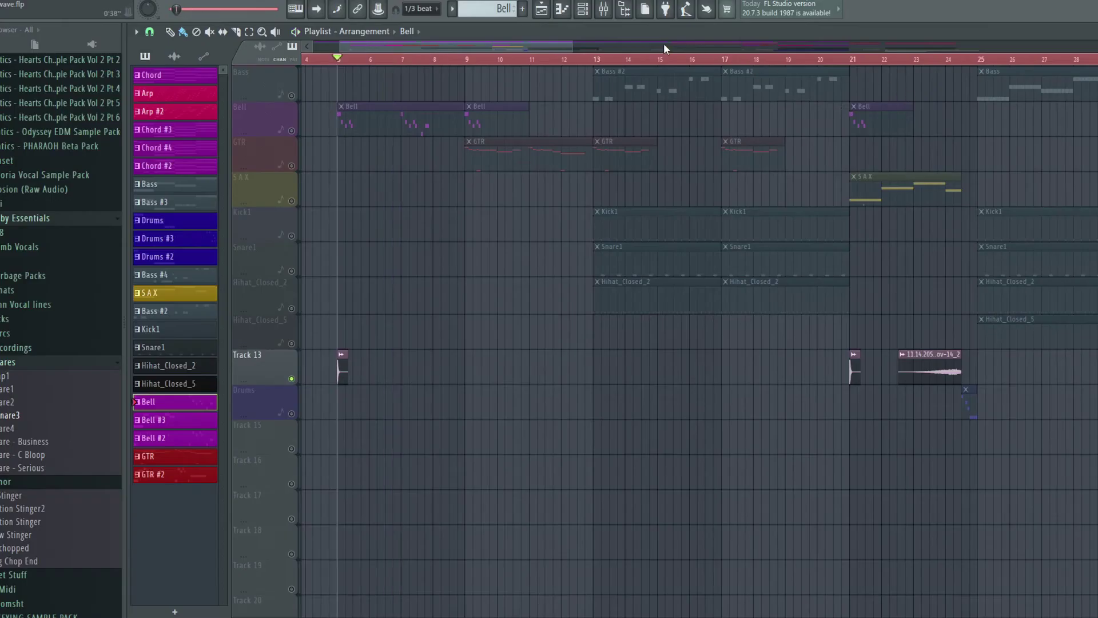
Listen to the rising audio clip on Track 13 just before bar 25 and stop playback
left_click_drag(509, 48, 603, 69)
key("space")
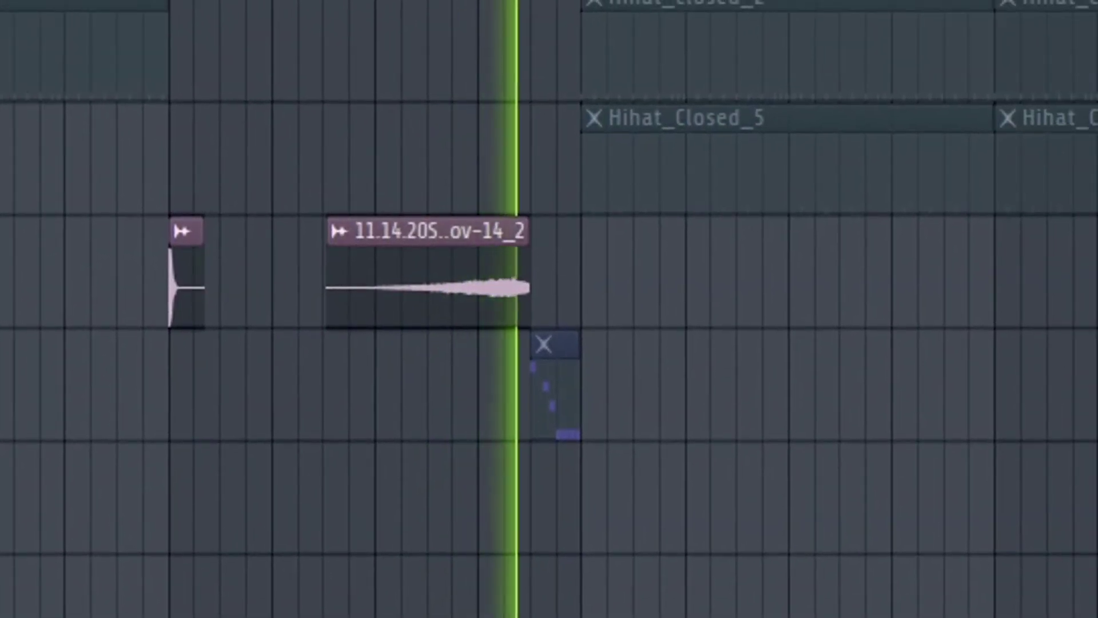
key("space")
Open the Fruity Convolver on the Snare3 mixer track and choose its Evnt - Cathedral (Smooth) preset
key("F9")
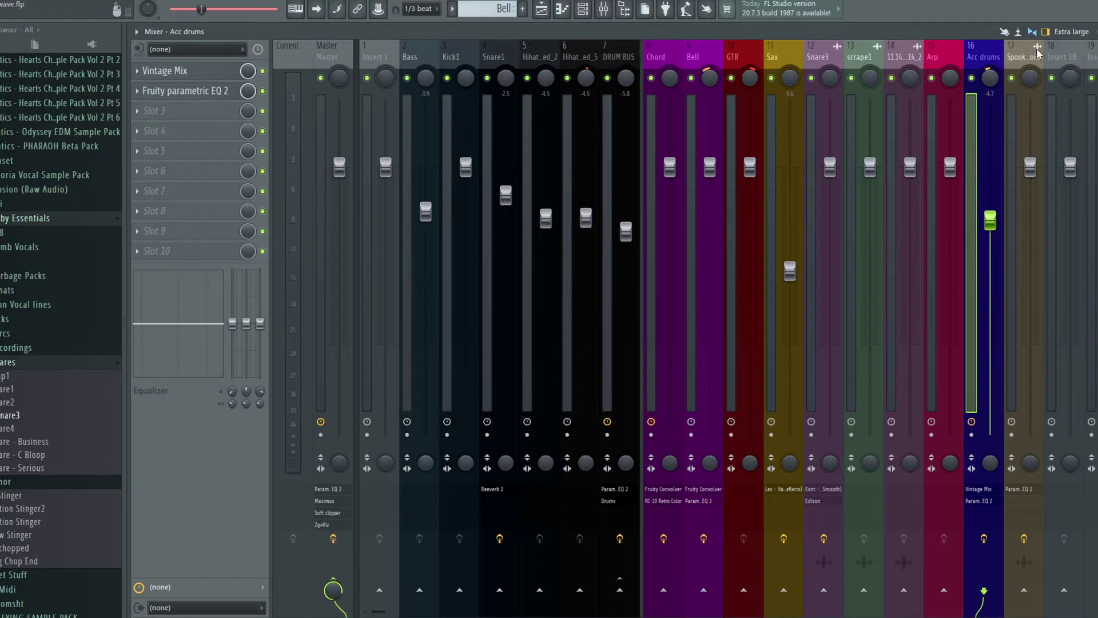
left_click(832, 52)
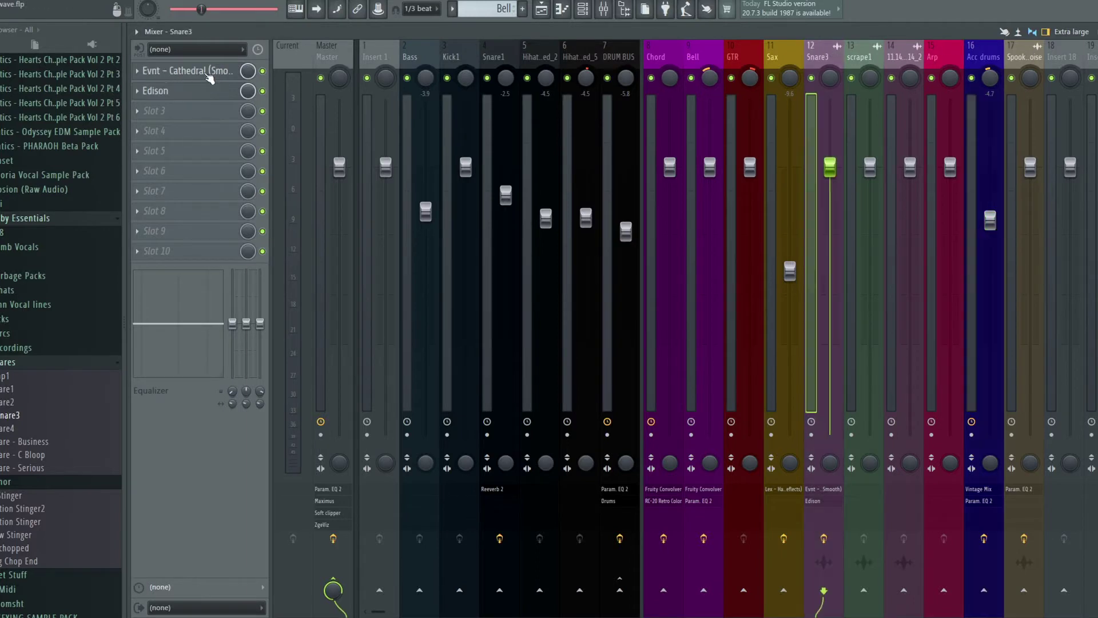
left_click(224, 73)
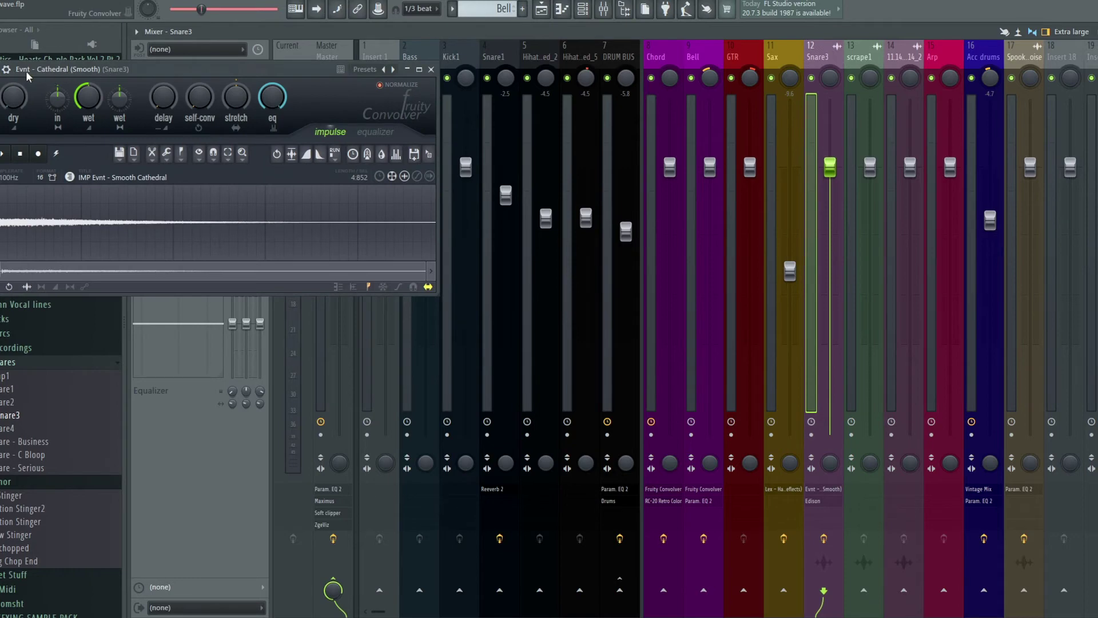
left_click_drag(396, 69, 590, 70)
left_click(589, 71)
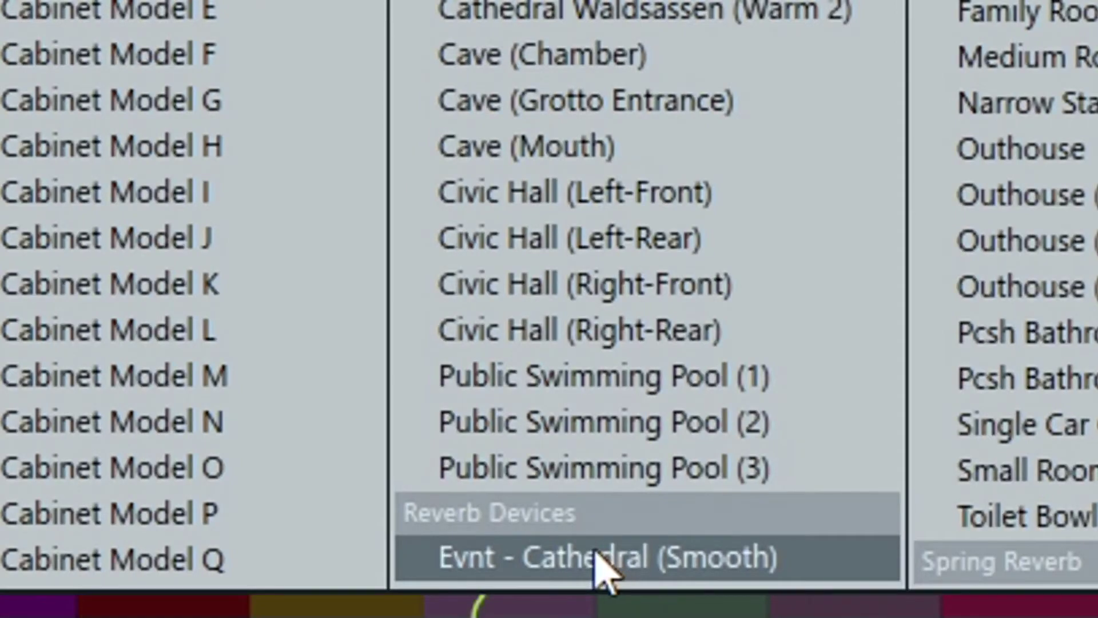
left_click(606, 563)
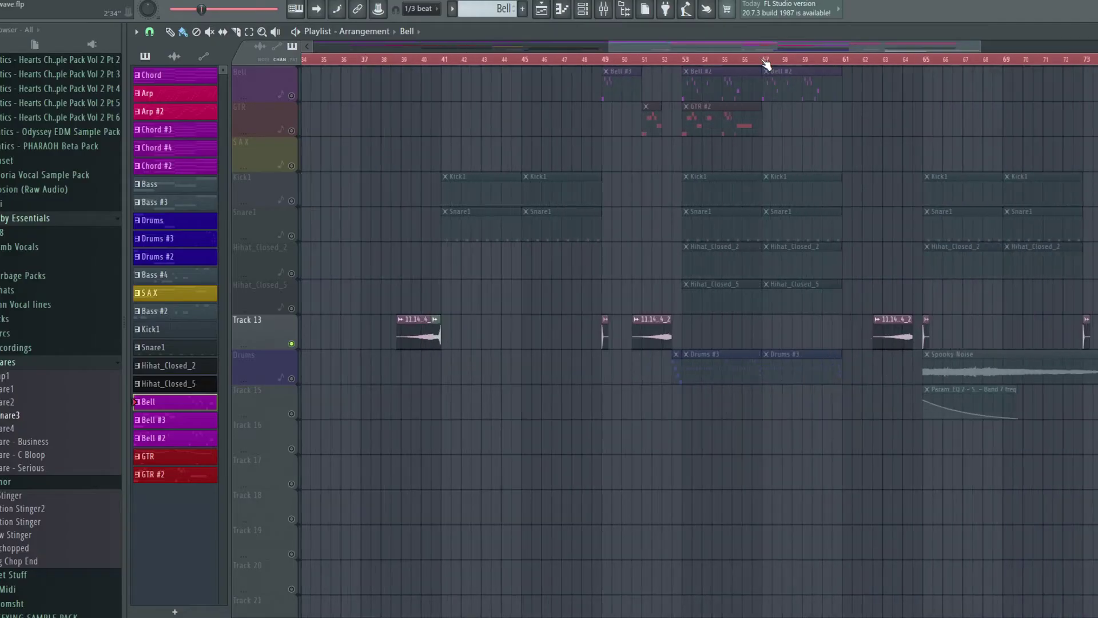
Enable the Drums track and Track 15, and listen to the Spooky Noise clip with its EQ automation from bar 65
scroll(759, 49, "up", 4)
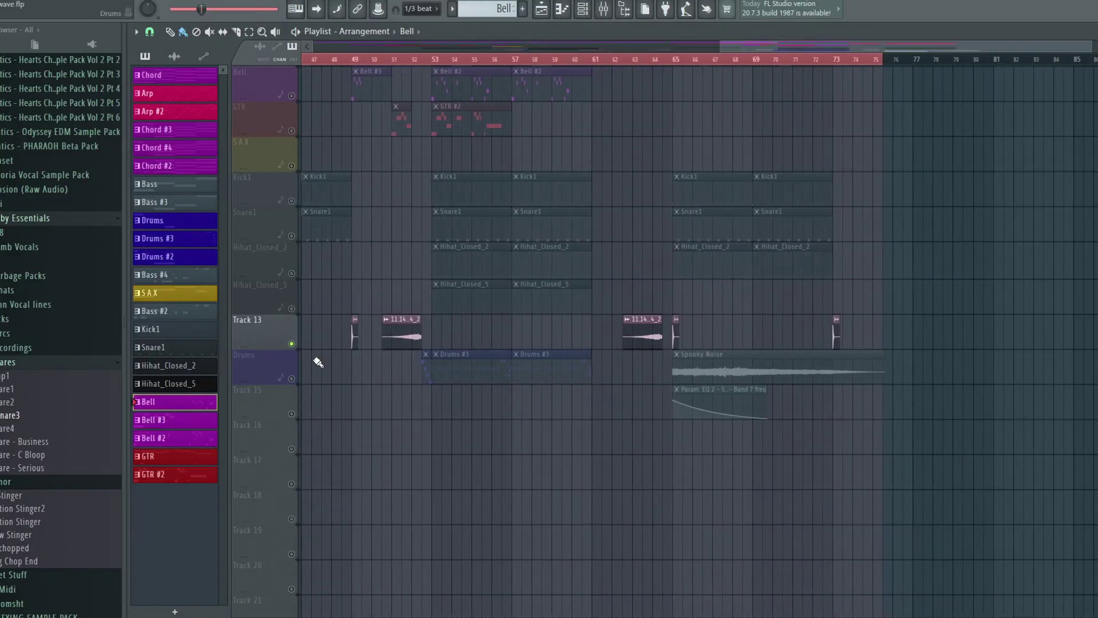
left_click(291, 379)
left_click(291, 413)
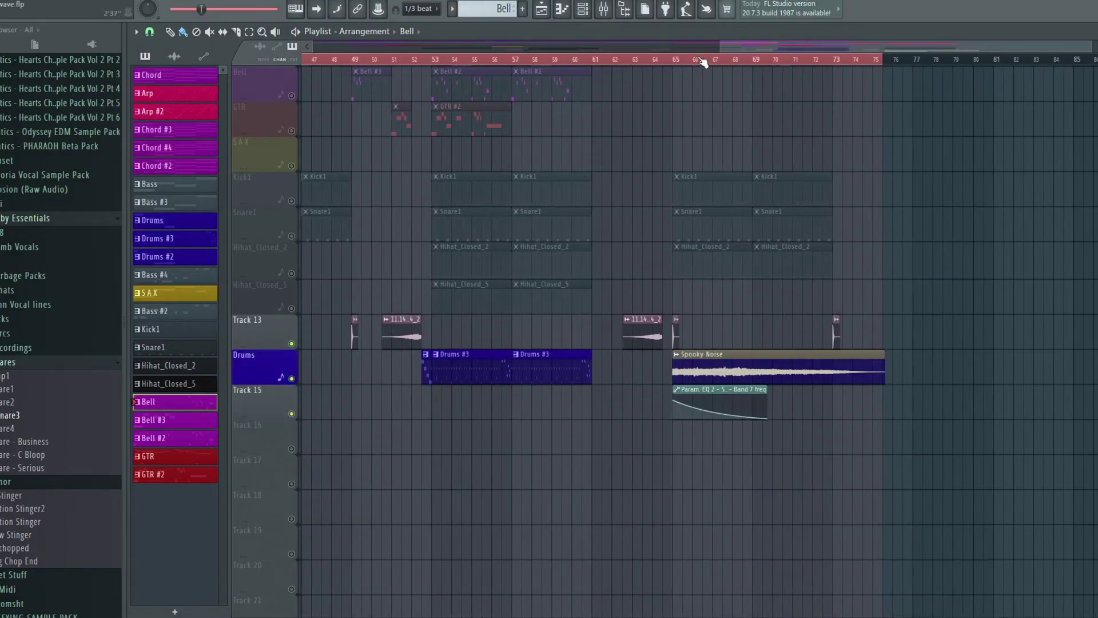
left_click(674, 61)
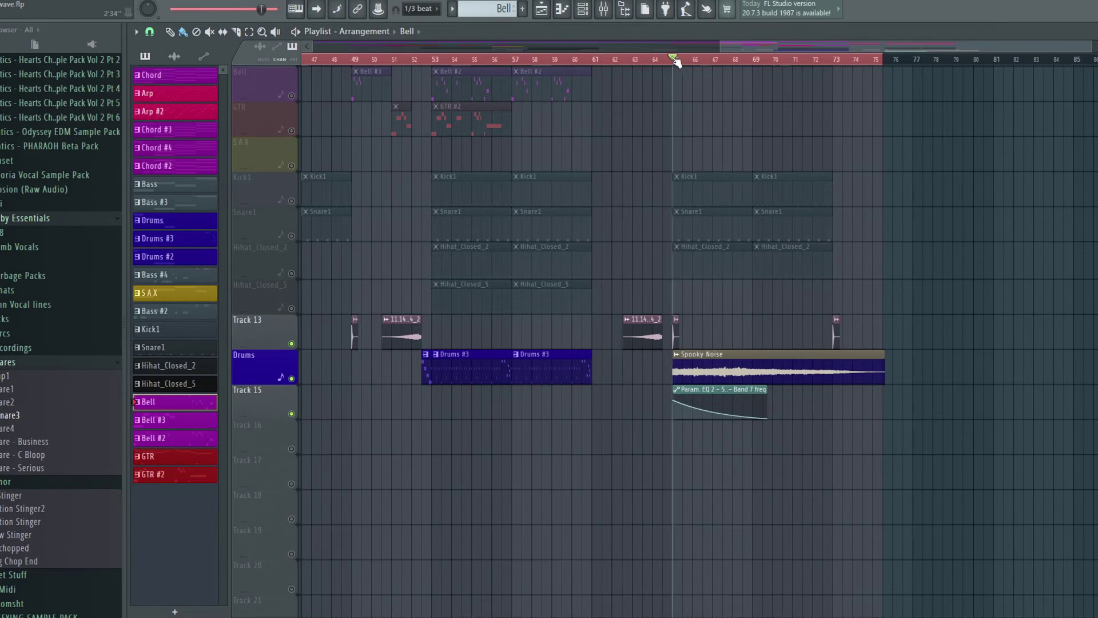
scroll(675, 60, "up", 2)
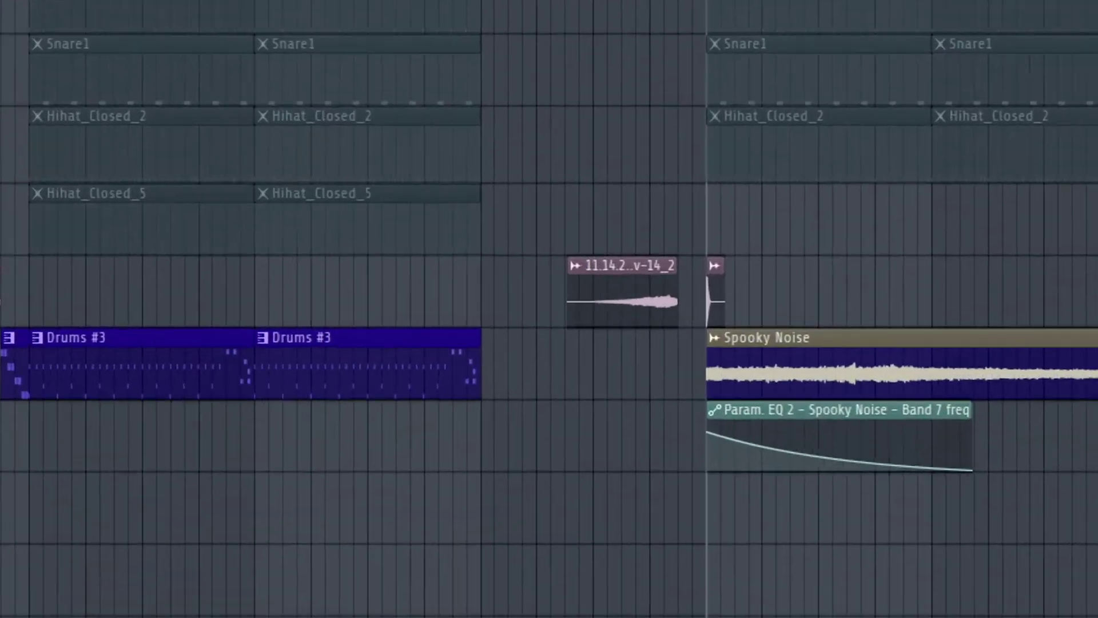
key("space")
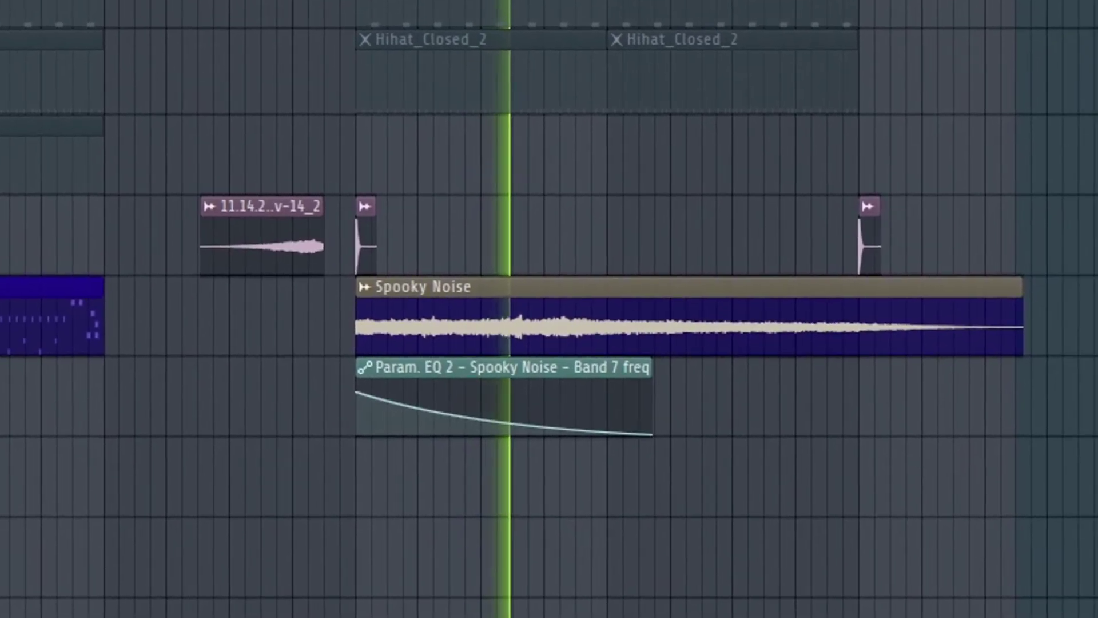
Stop playback, re-enable every playlist track and return the song position to bar 1
key("space")
scroll(723, 60, "down", 4)
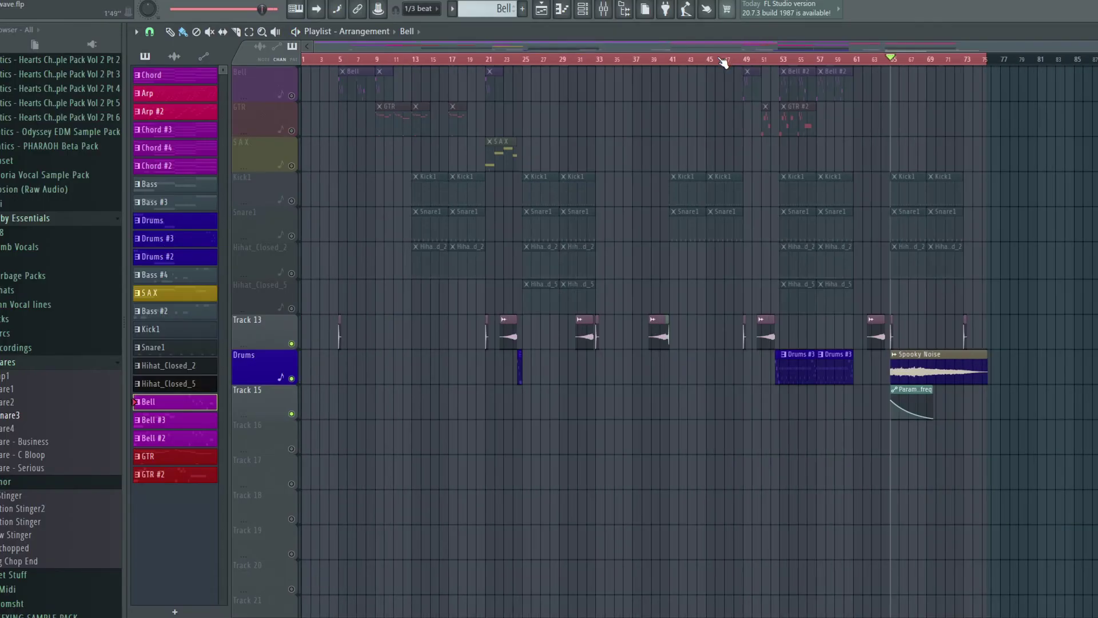
scroll(748, 160, "up", 5)
left_click(291, 95)
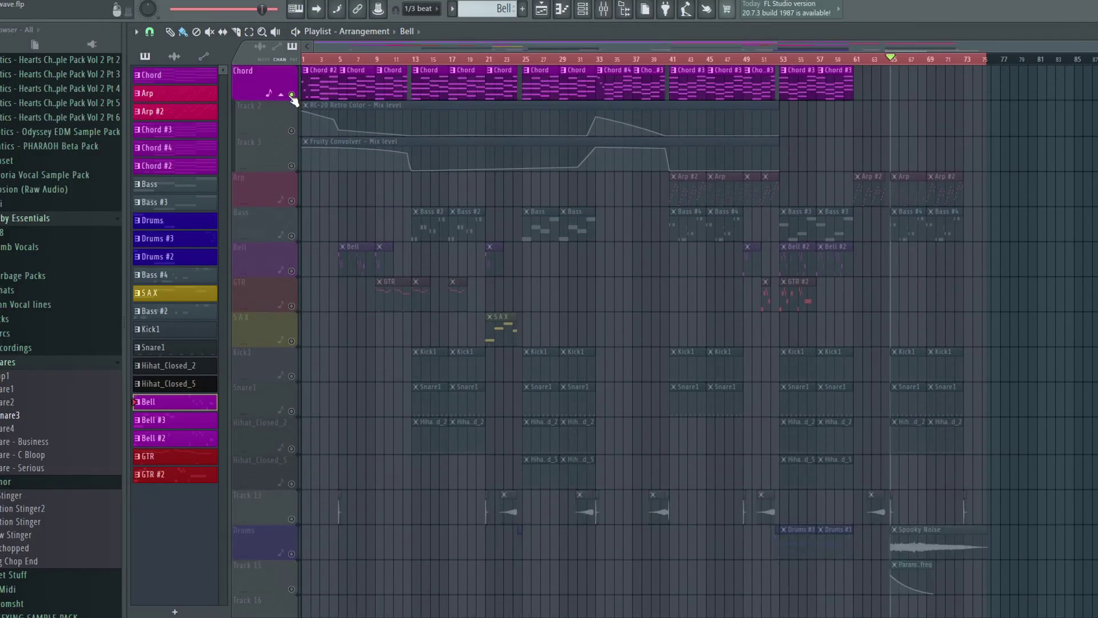
left_click(304, 59)
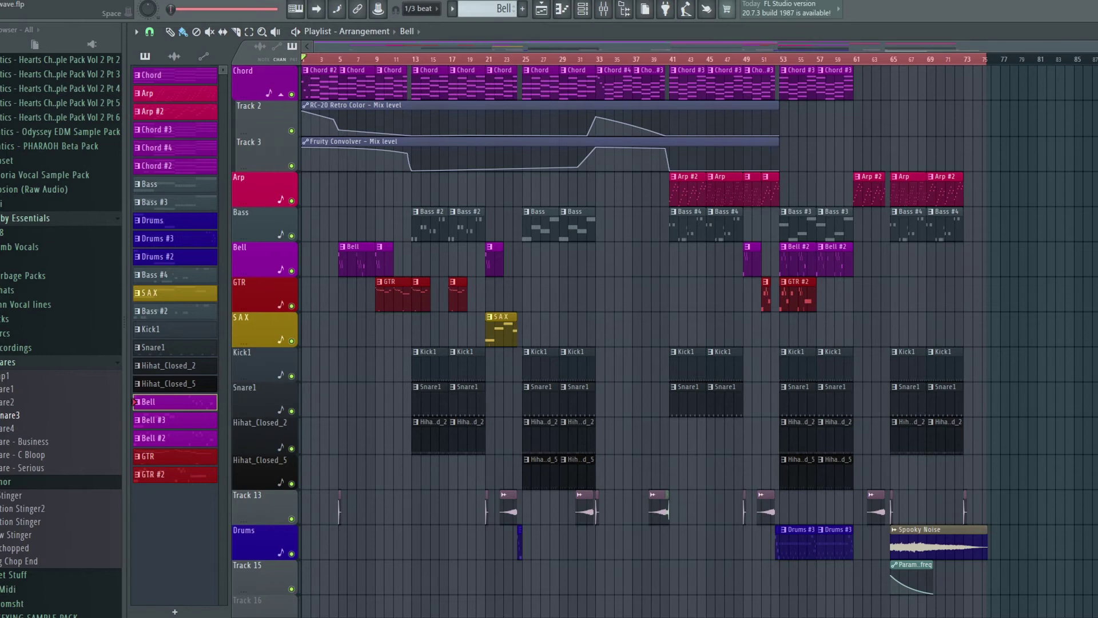
Open the ZGameEditor Visualizer on the Master mixer track and show its preview full screen
left_click(608, 10)
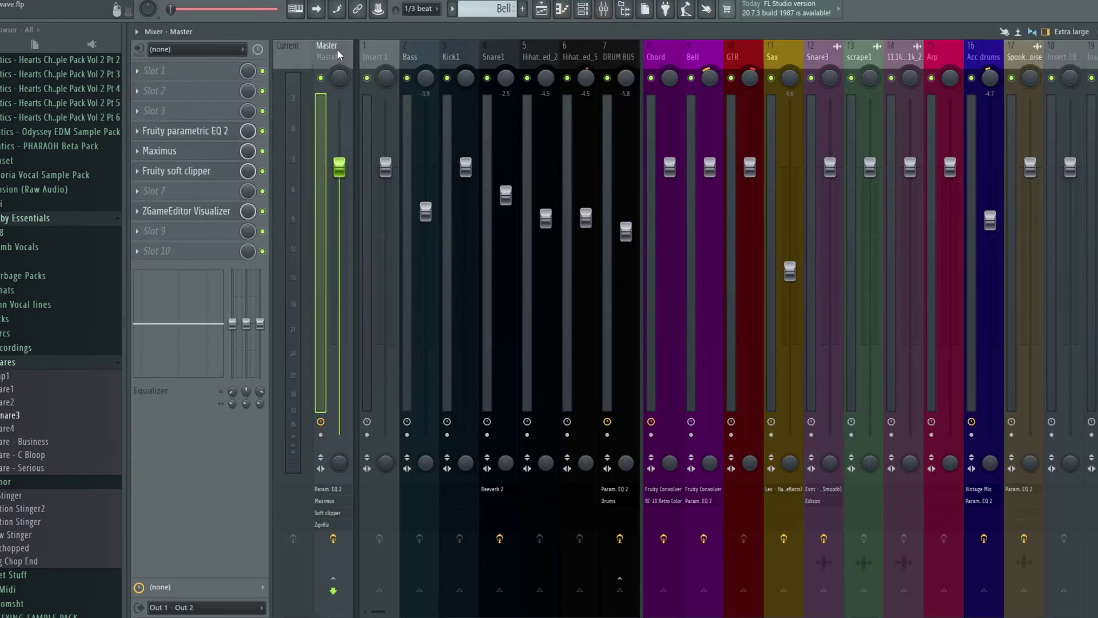
left_click(201, 215)
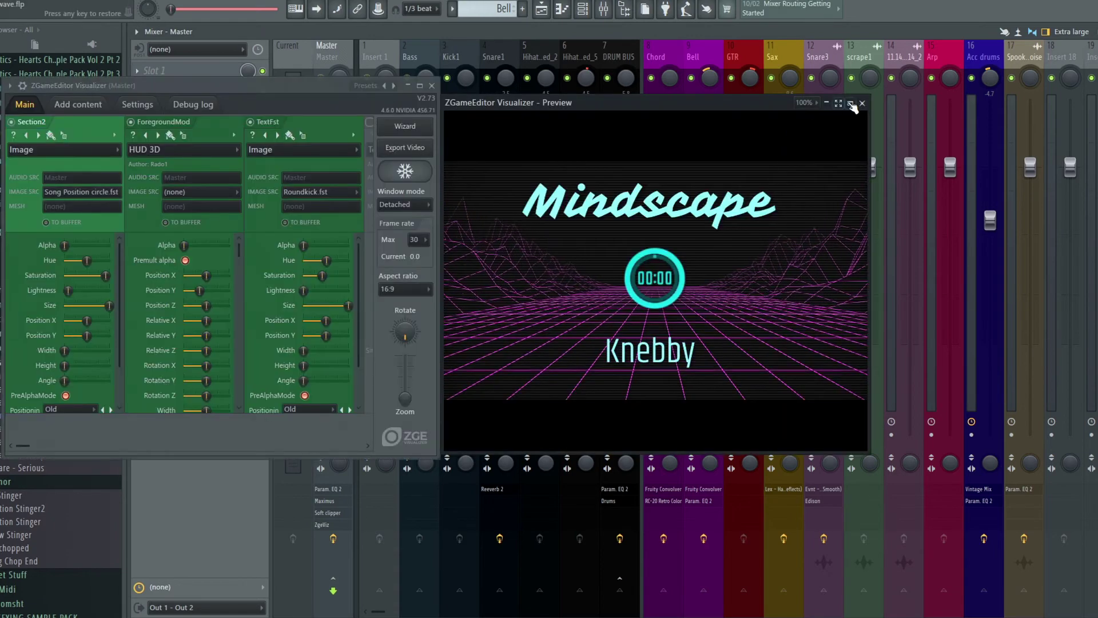
left_click(840, 106)
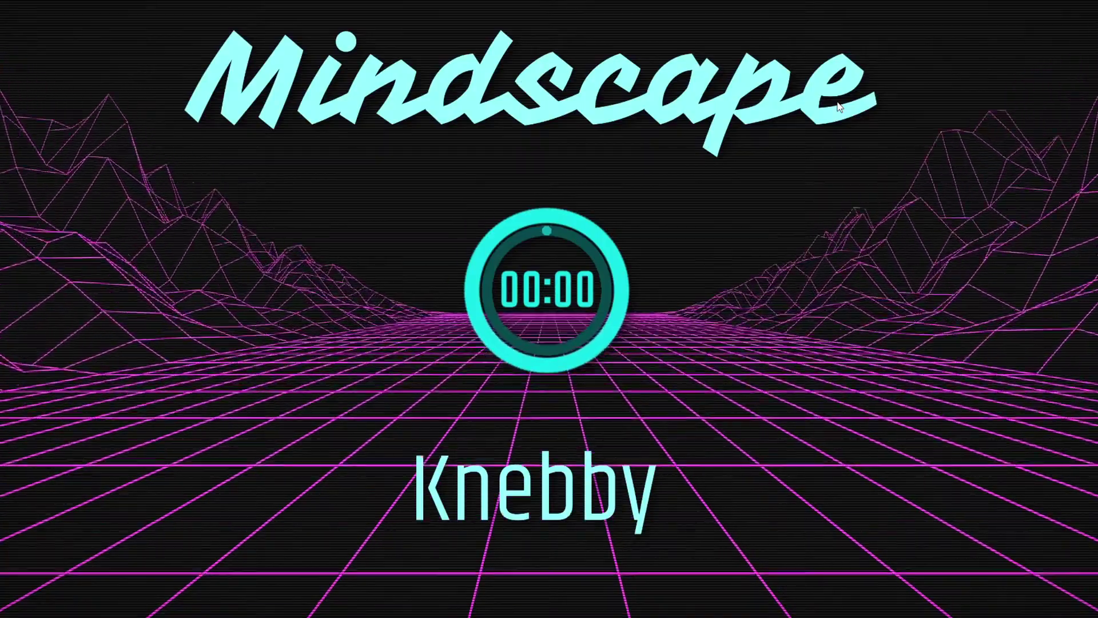